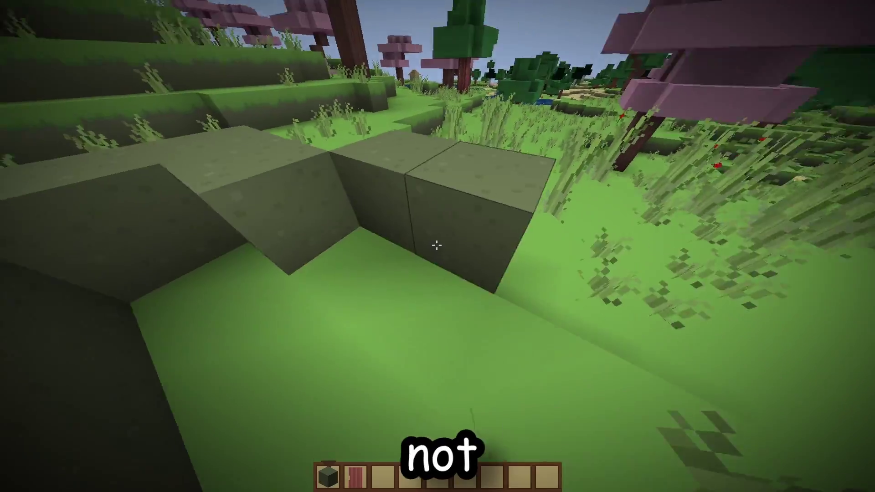
right_click(437, 245)
right_click(436, 245)
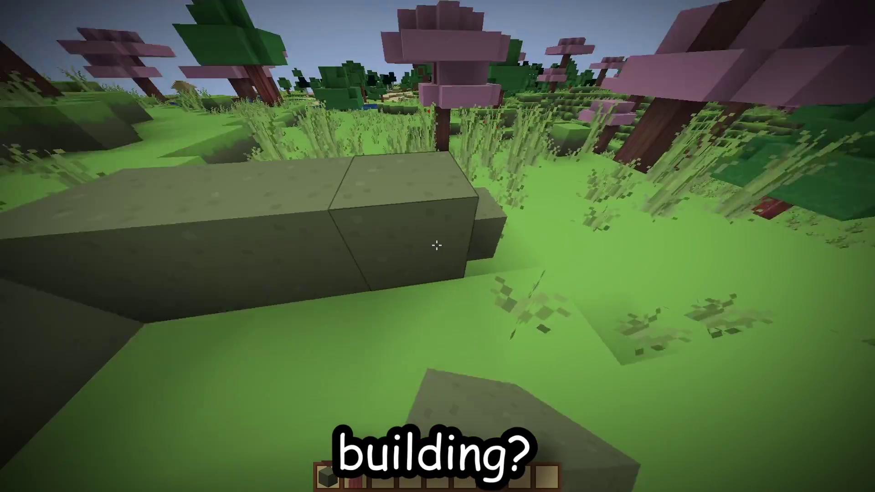
key(2)
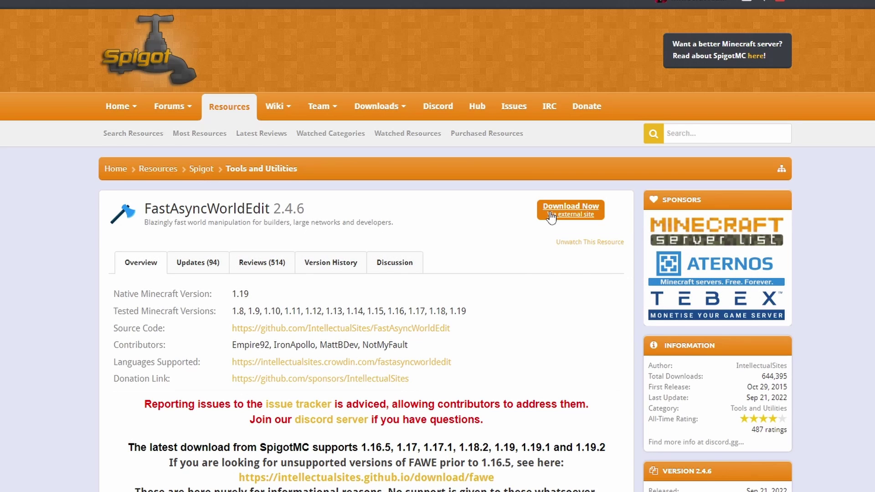
Download FastAsyncWorldEdit-Bukkit-2.4.7-SNAPSHOT-282.jar from the plugin's external build page and save it to the computer.
click(551, 214)
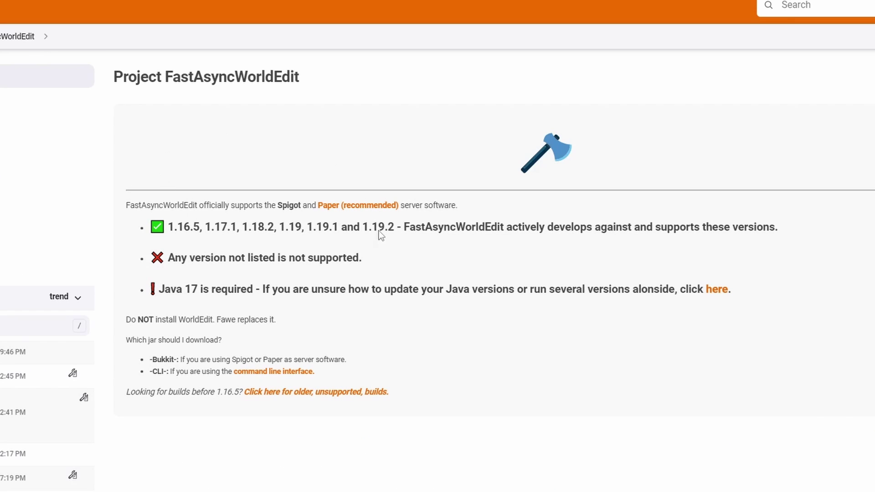
scroll(260, 208, down, 1)
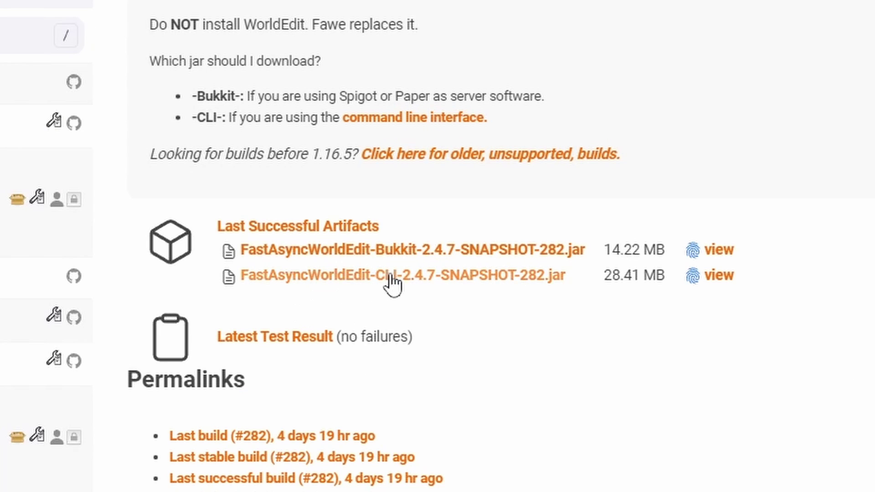
click(407, 253)
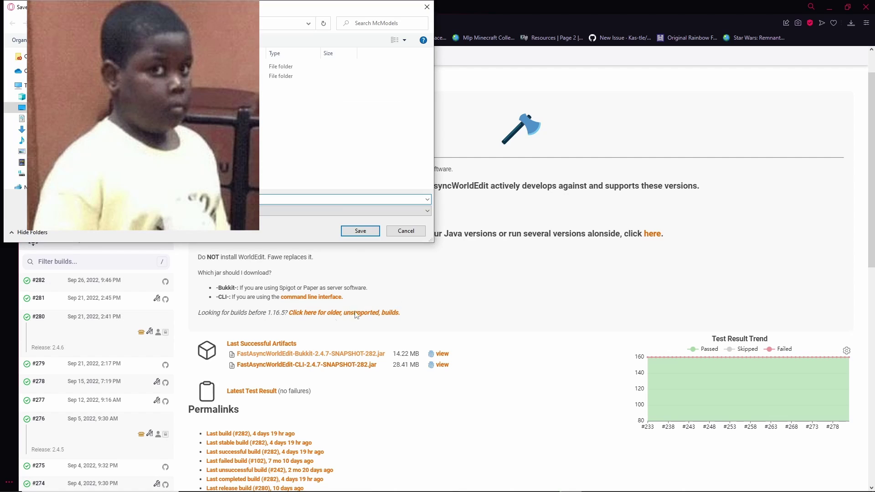
click(360, 231)
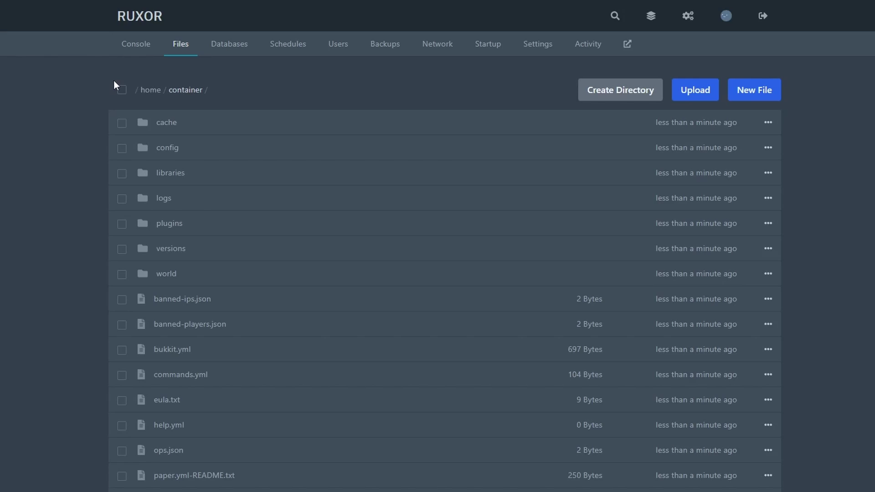
In the Ruxor server panel, upload FastAsyncWorldEdit-Bukkit-2.4.7-SNAPSHOT-282.jar into the plugins folder and restart the server.
click(133, 44)
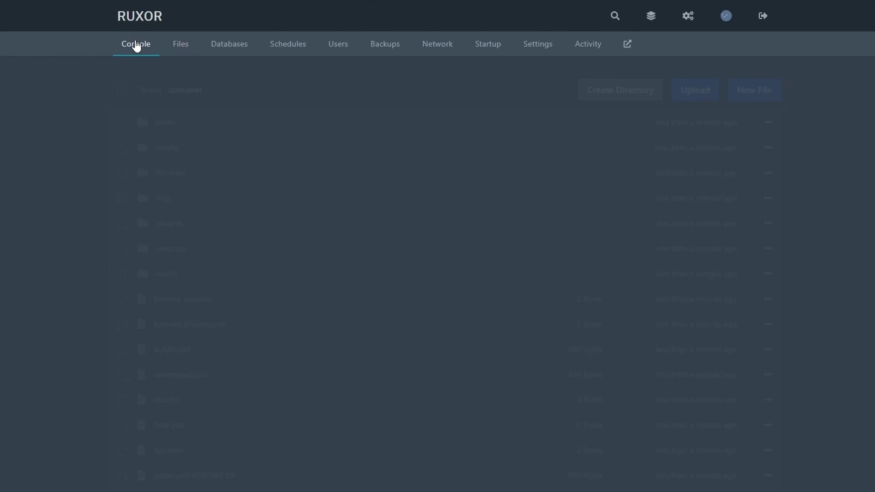
click(184, 44)
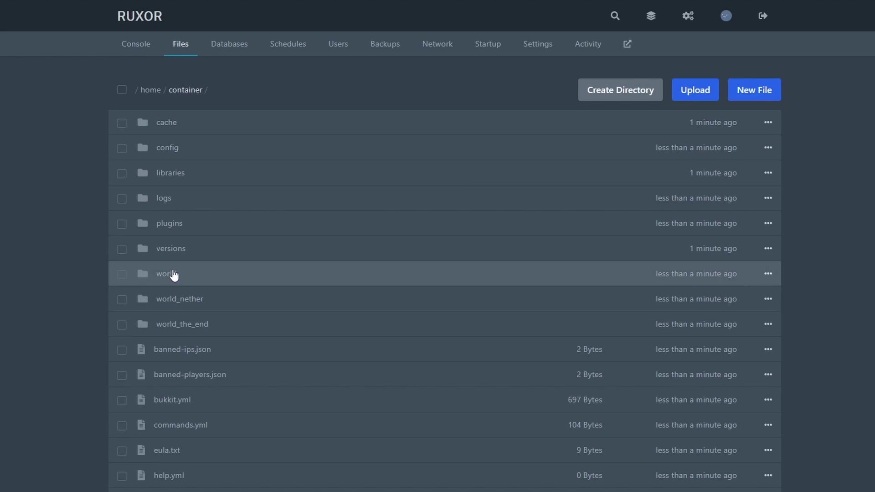
click(167, 226)
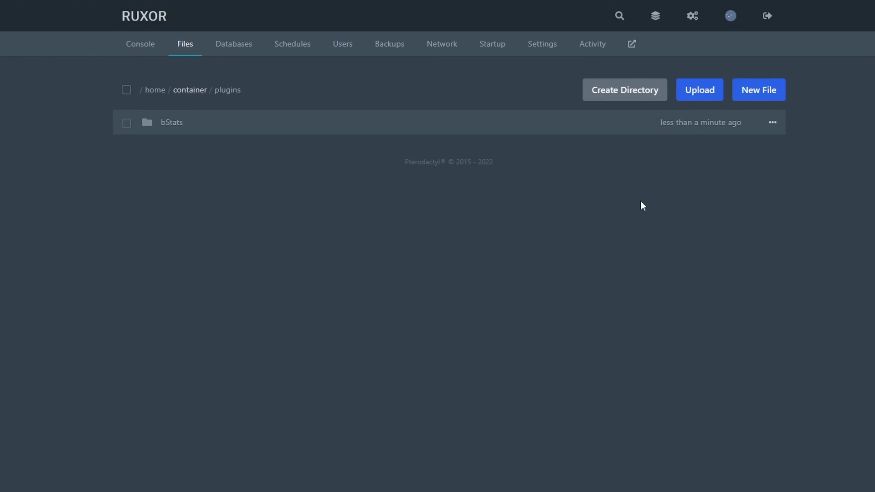
click(693, 99)
click(698, 167)
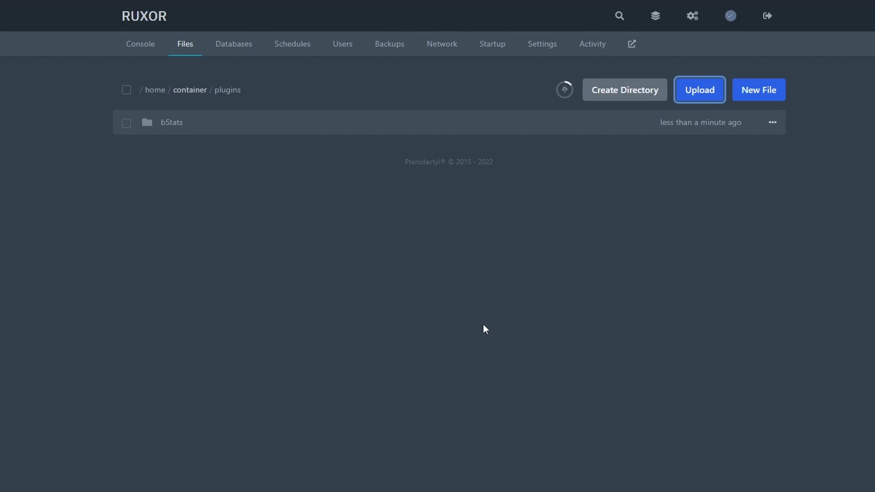
click(565, 90)
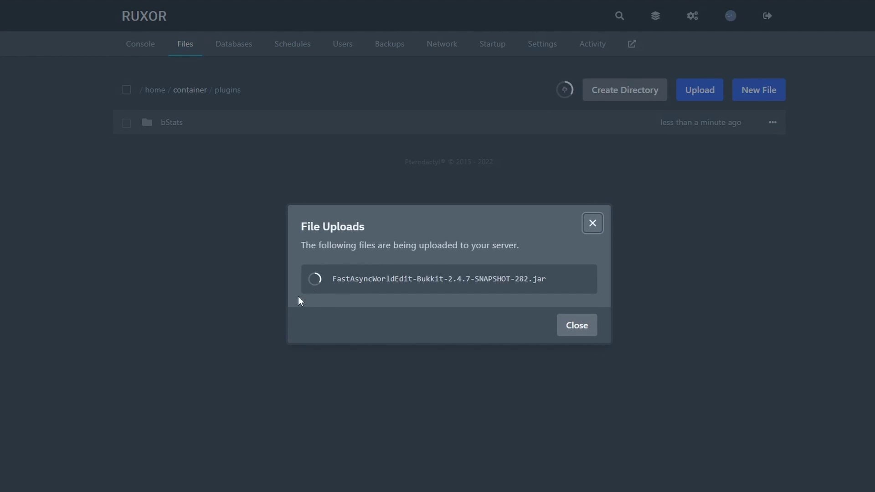
mouse_move(316, 281)
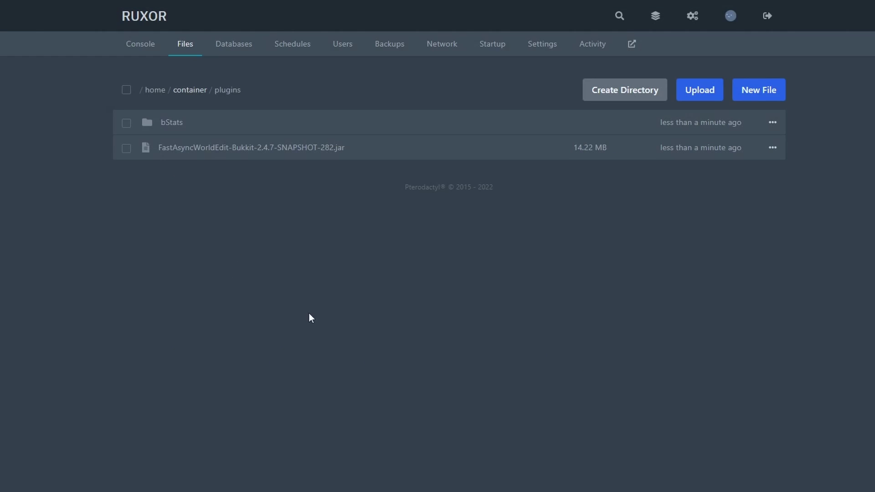
click(141, 50)
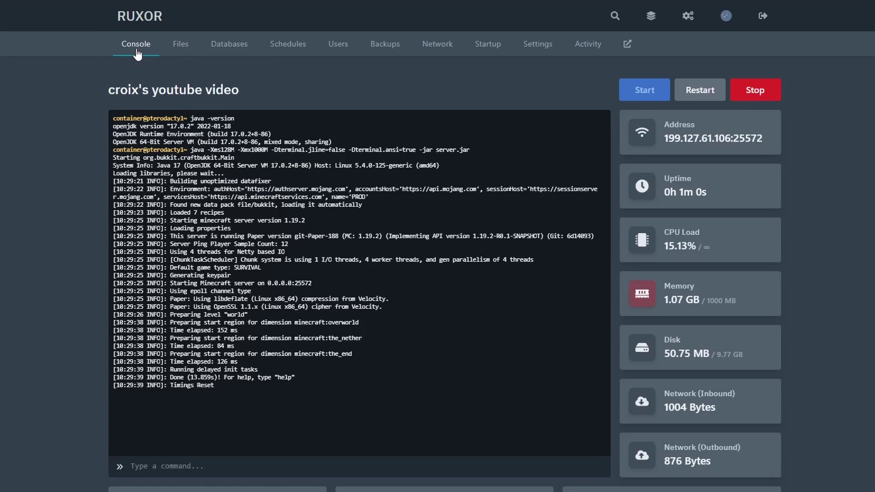
click(699, 91)
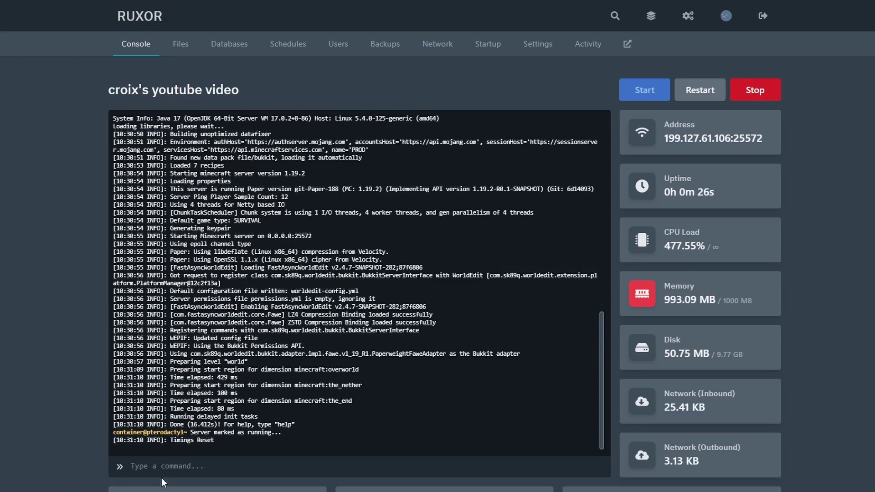
Check the server's installed plugins and version with the console commands pl and ver.
click(166, 476)
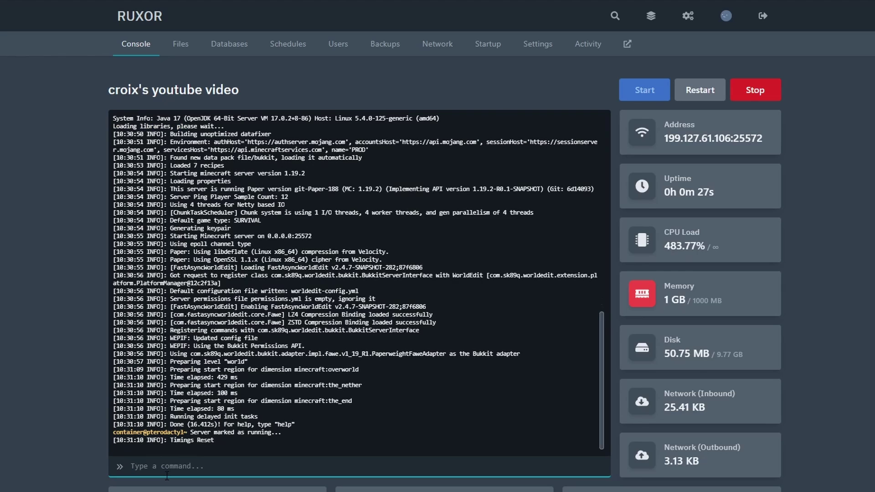
text(pl)
key(Return)
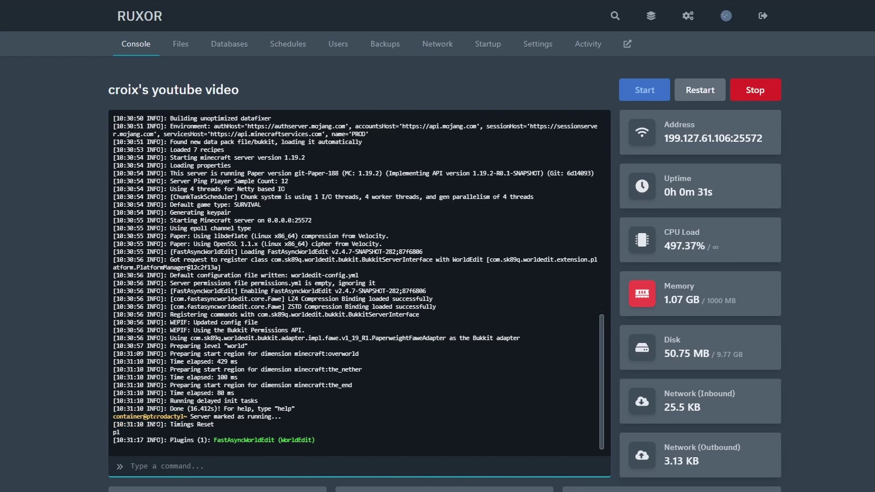
text(ver)
key(Return)
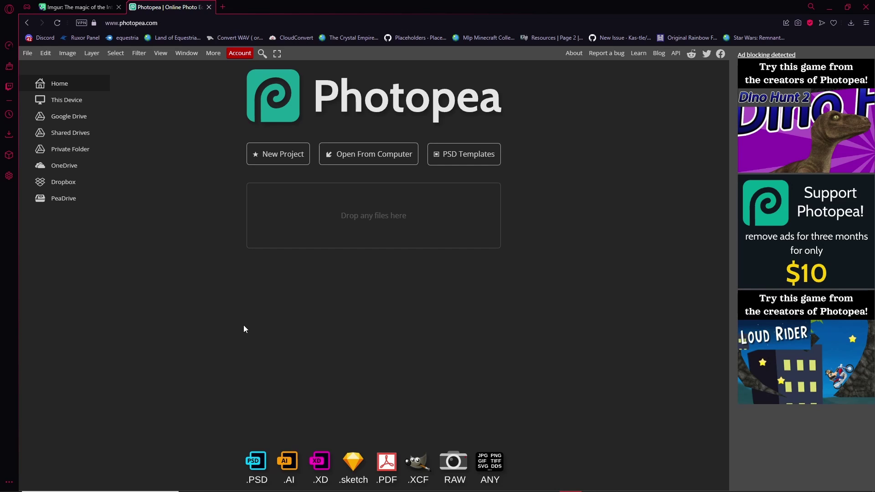
In Photopea, create a new project of 100 × 100 pixels with a transparent background.
click(251, 155)
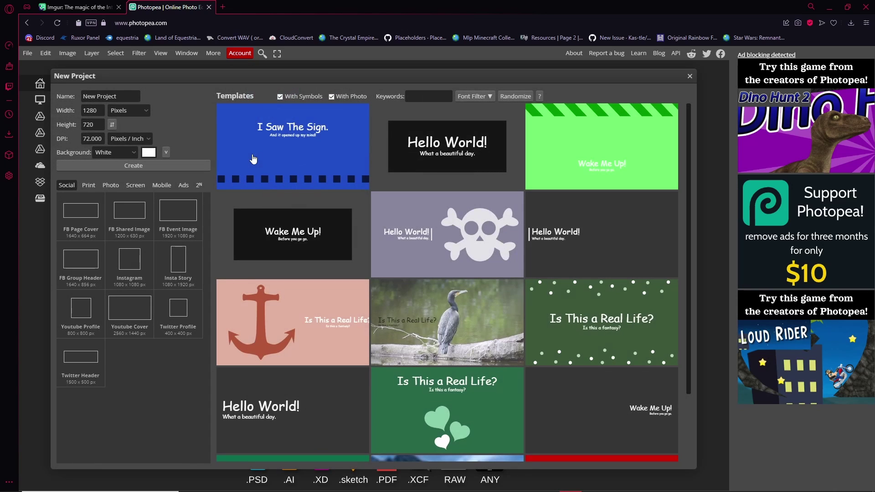
text(100)
double_click(96, 123)
text(1)
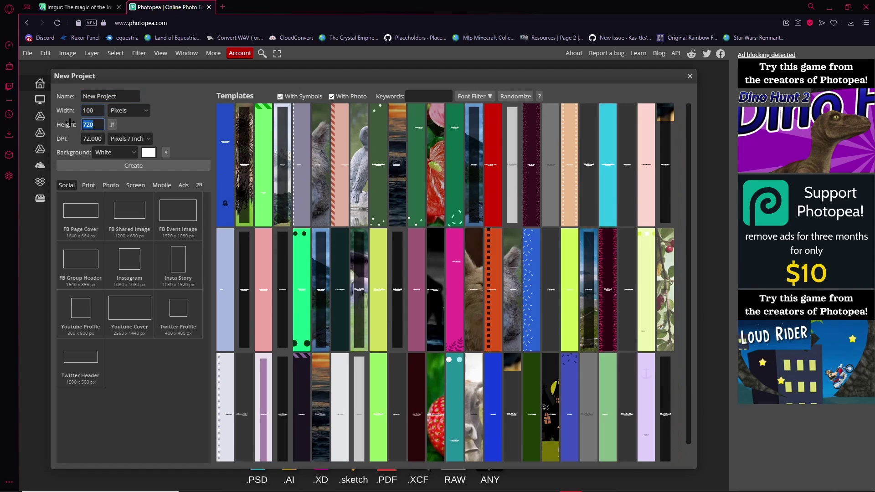
text(00)
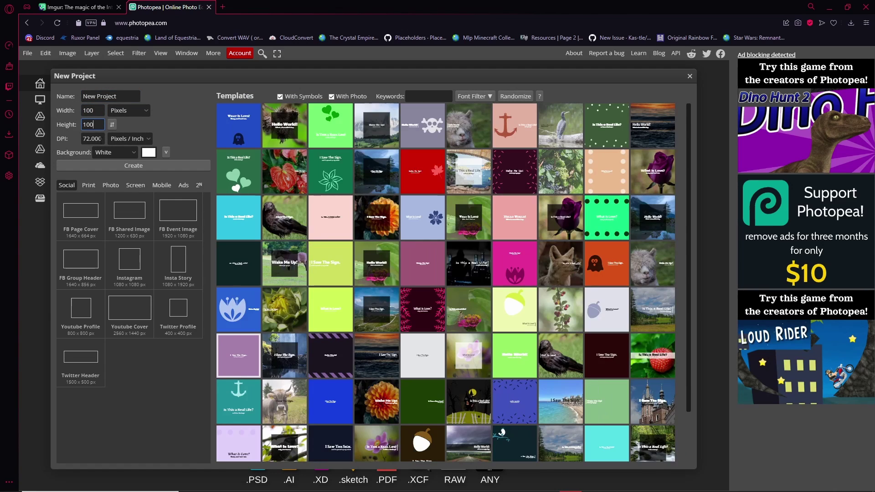
click(108, 153)
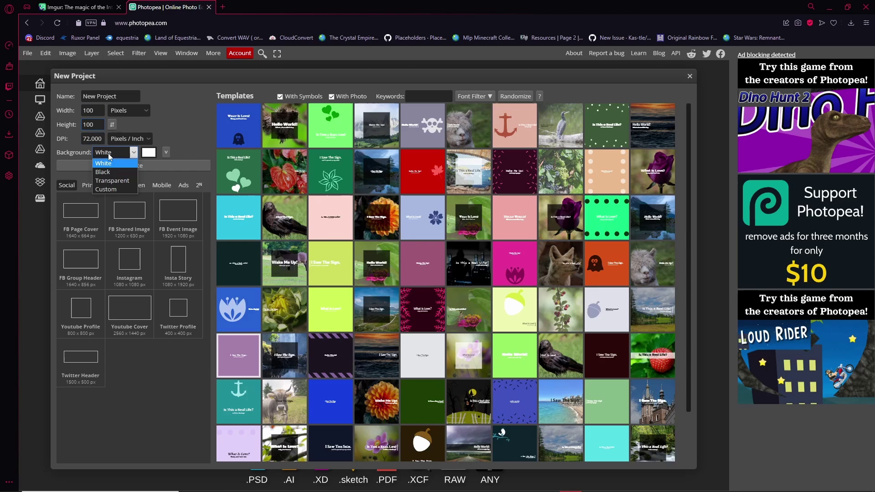
click(114, 181)
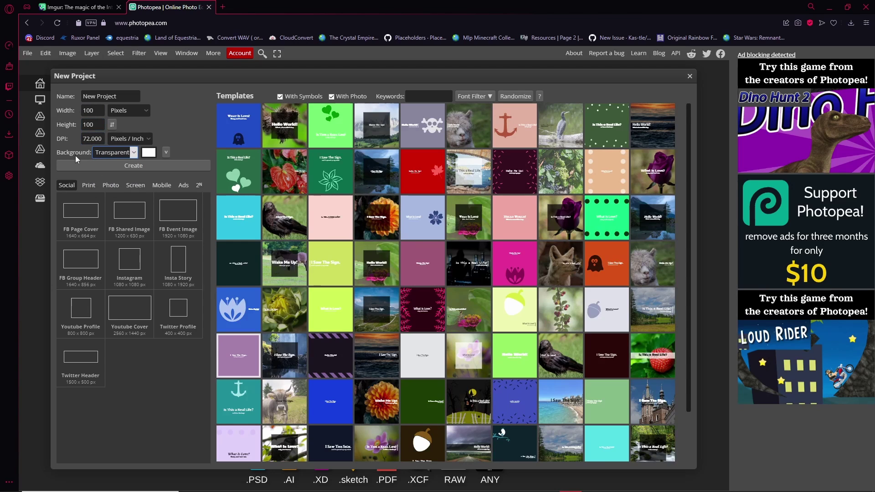
click(98, 165)
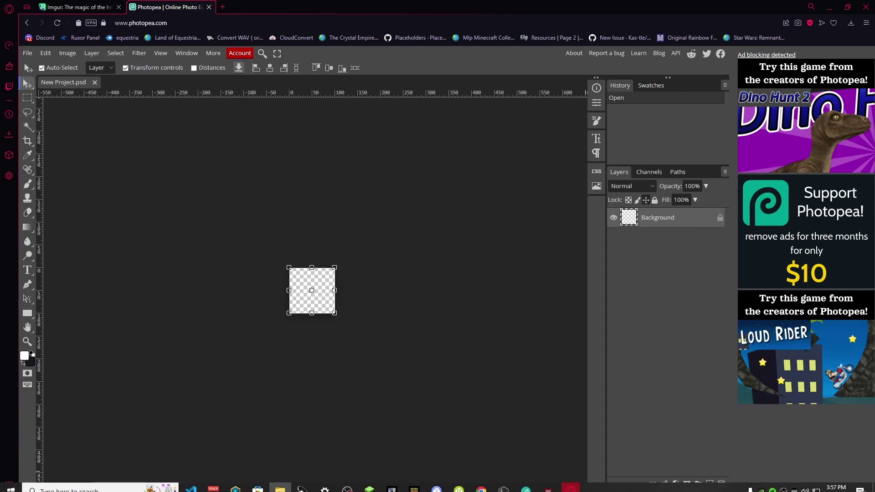
Place the chuckie image file on the transparent canvas as a new layer and check how it fits.
drag(865, 328, 318, 301)
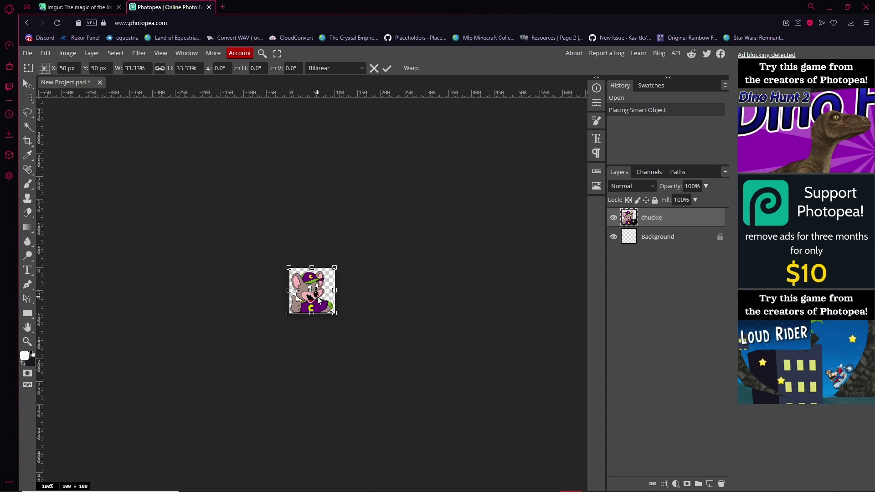
key(Return)
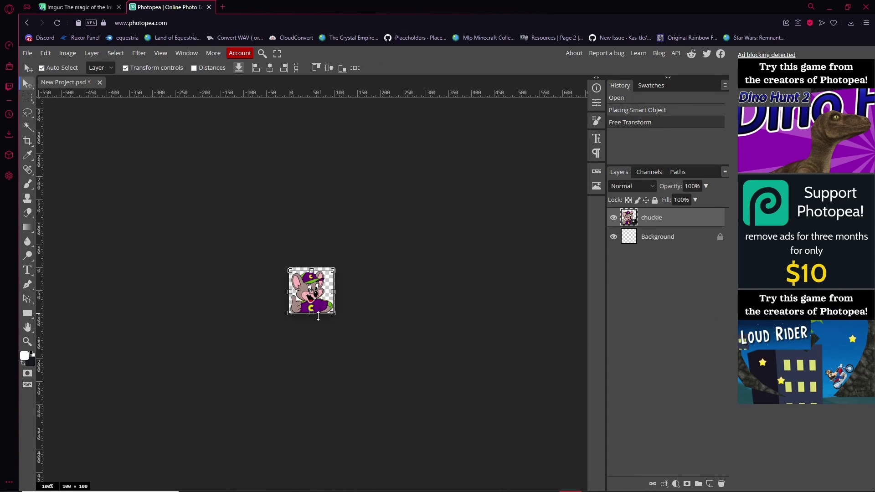
scroll(301, 337, up, 10)
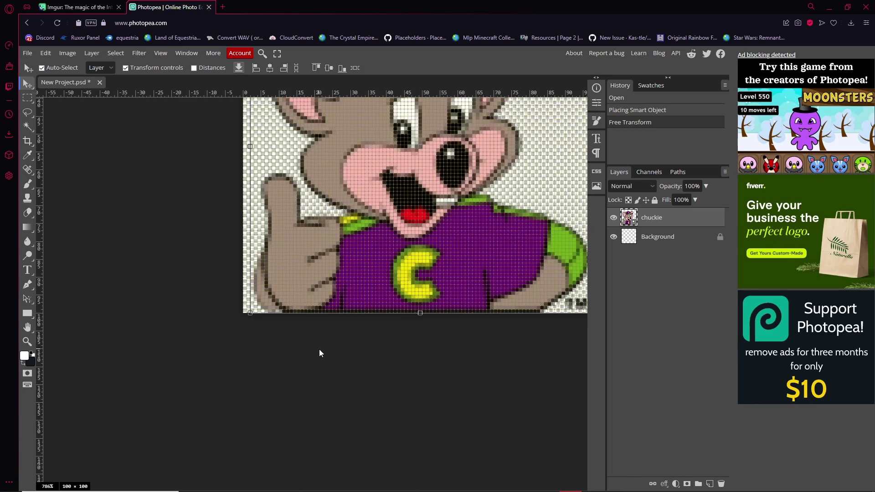
drag(253, 411, 218, 440)
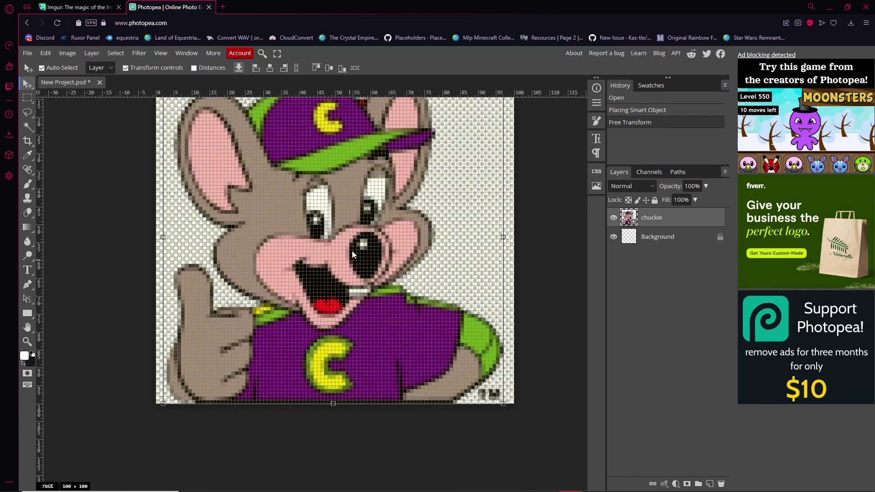
scroll(314, 268, down, 6)
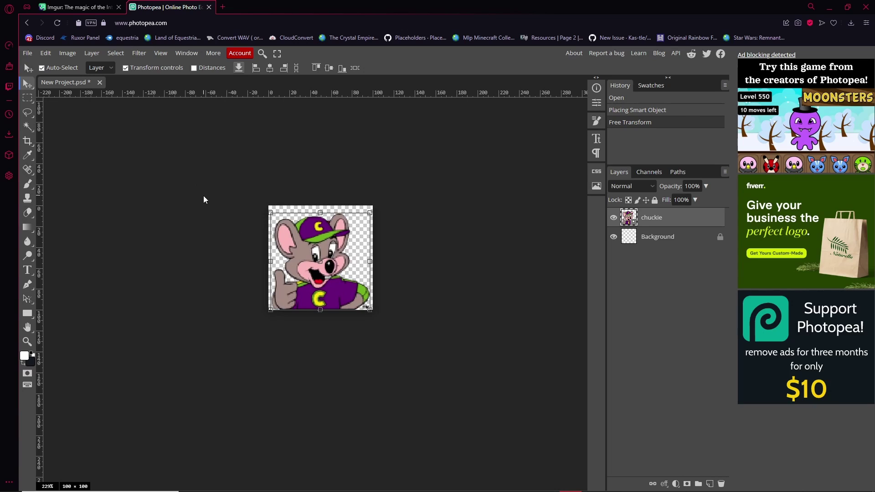
Export the project as a 100 × 100 px PNG named New Project at 100% quality.
click(27, 52)
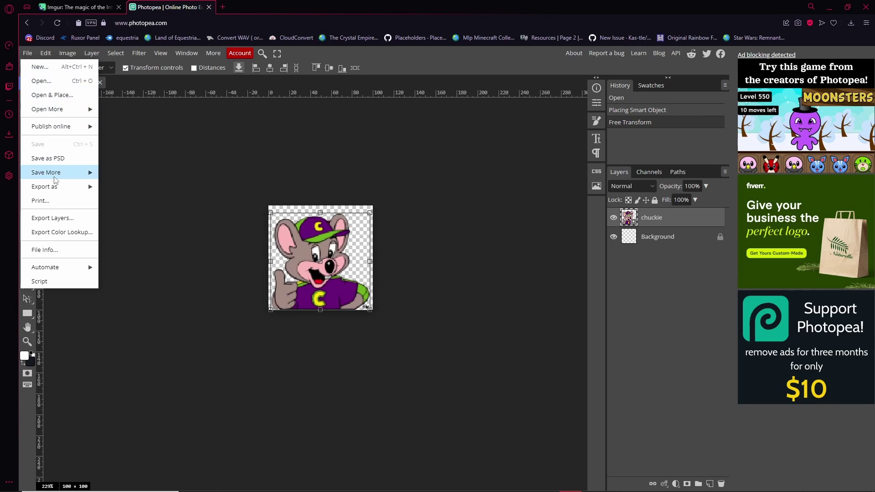
mouse_move(56, 187)
click(117, 187)
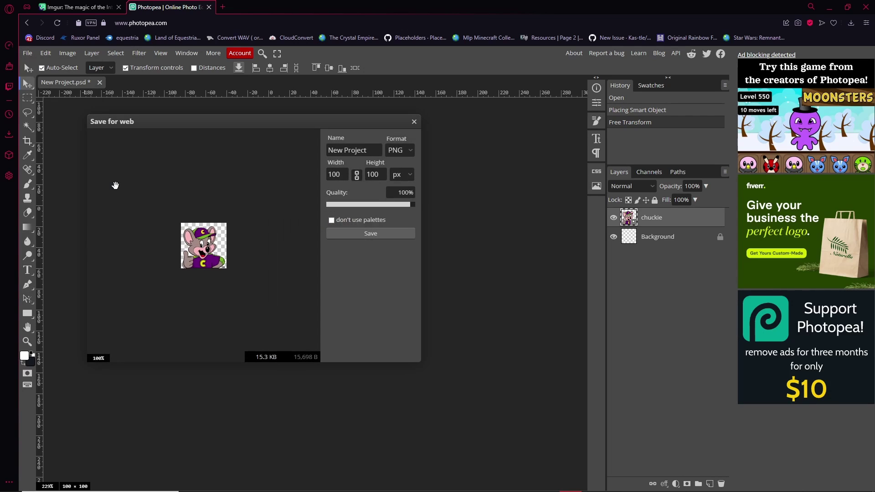
click(358, 233)
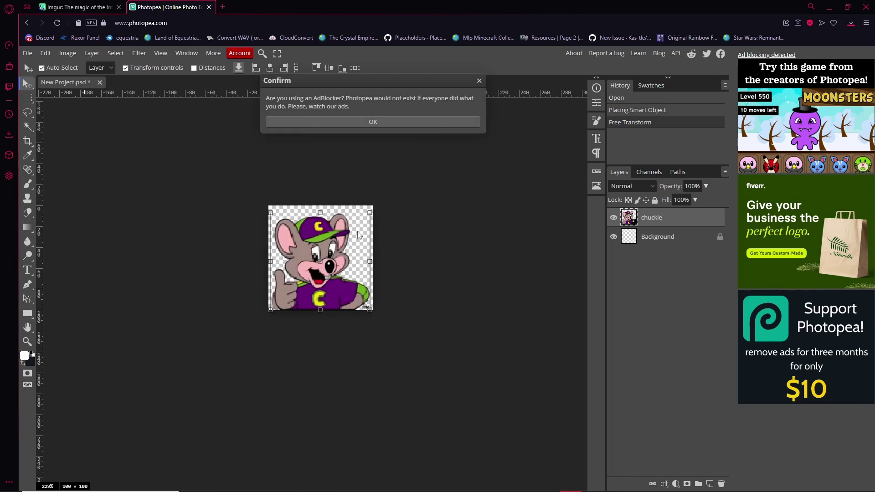
click(368, 234)
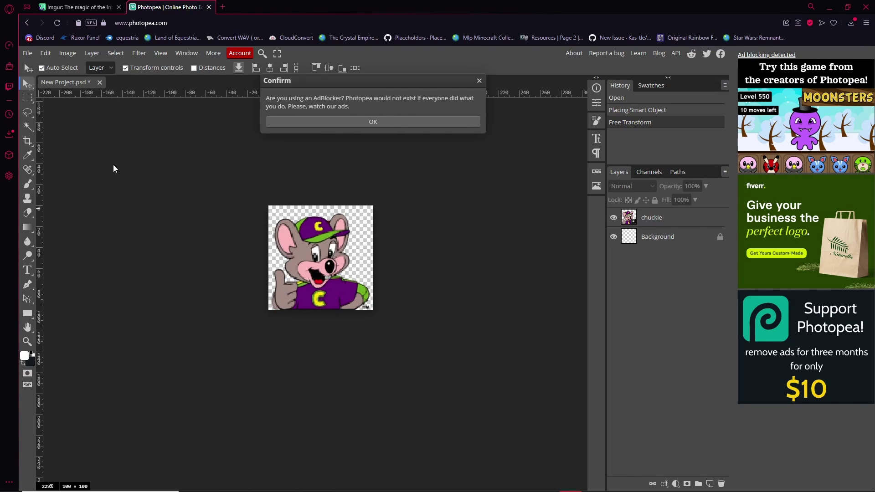
Switch to Imgur and upload the exported chuckie PNG as a new post.
click(75, 7)
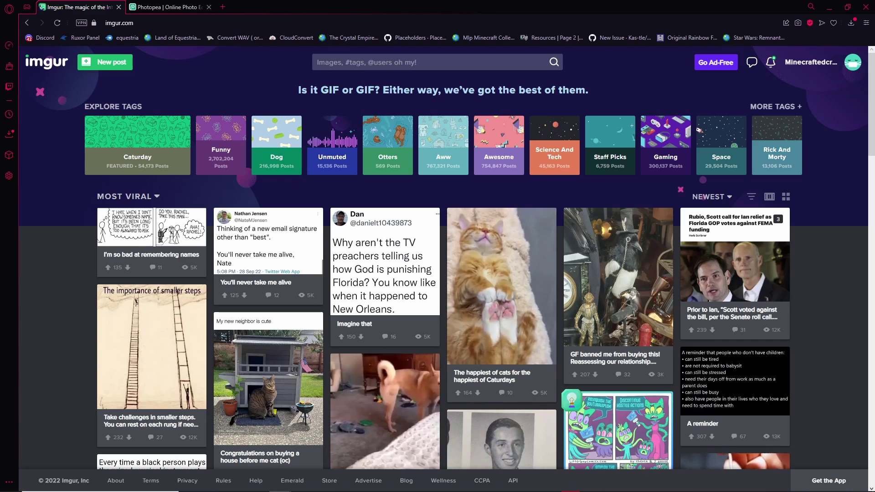
drag(874, 196, 476, 196)
drag(441, 197, 415, 250)
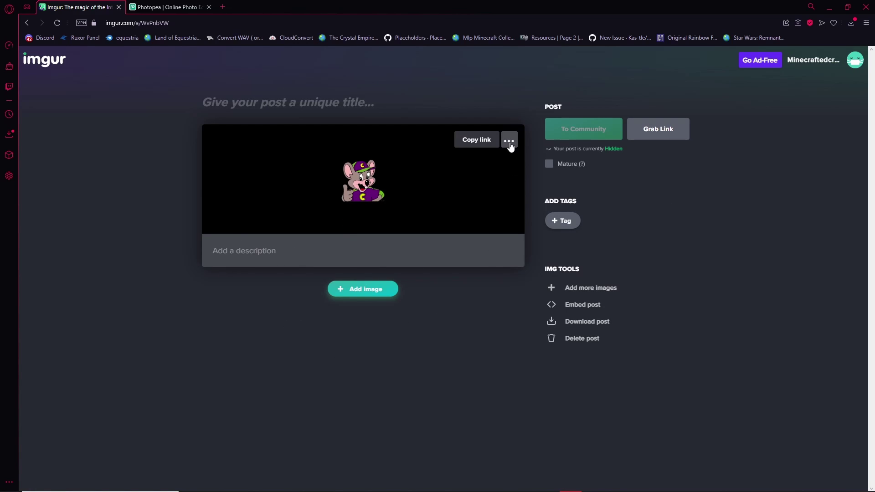
Copy the BBCode (Forums) share link of the uploaded chuckie image.
click(509, 142)
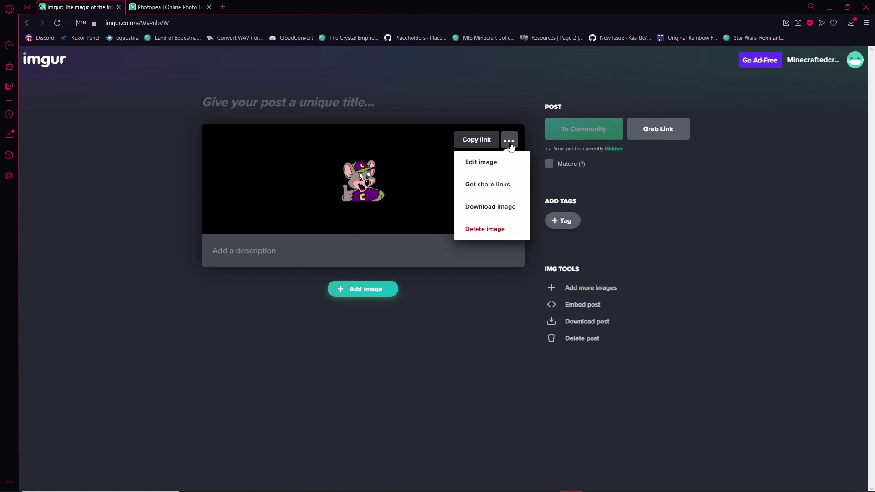
click(496, 191)
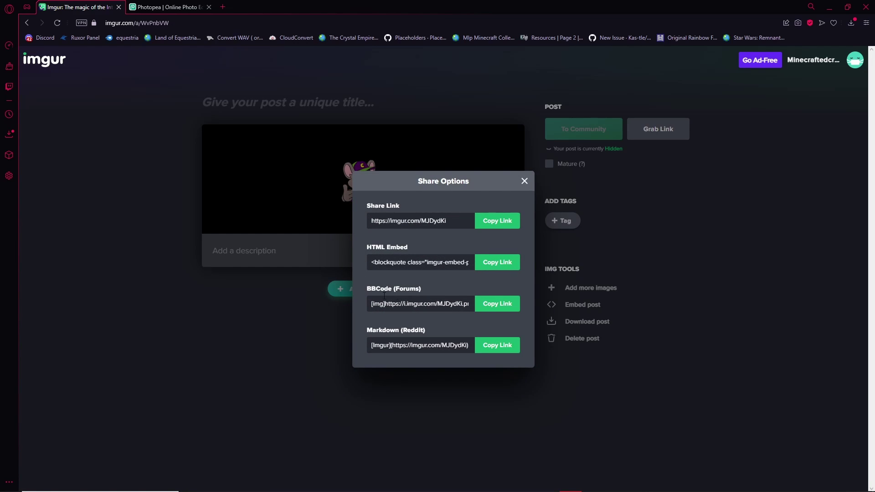
click(503, 305)
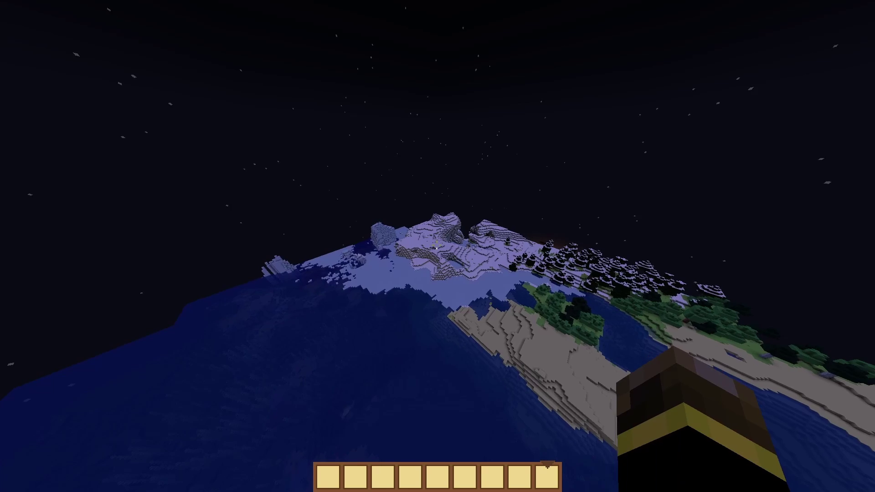
Switch to Minecraft and list the server's installed plugins with the /plugins command.
key(F5)
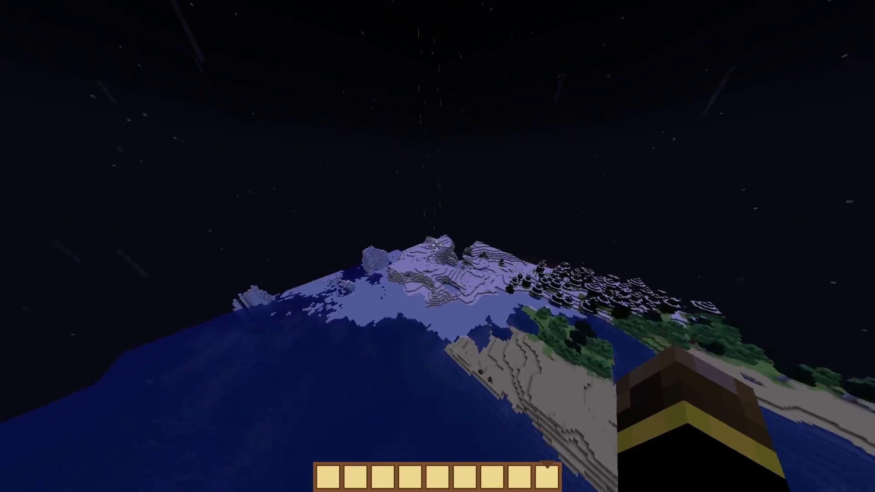
key(slash)
text(plugins)
key(Return)
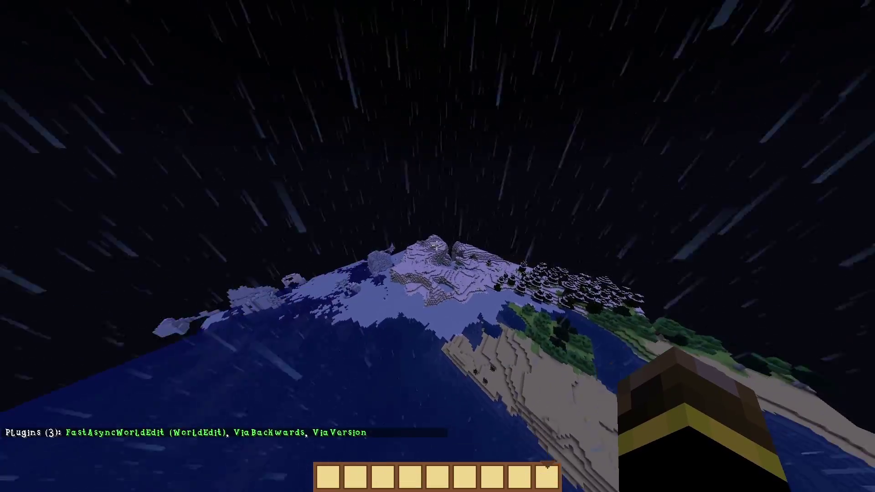
Grant operator status to the player's own account with the /op command.
key(slash)
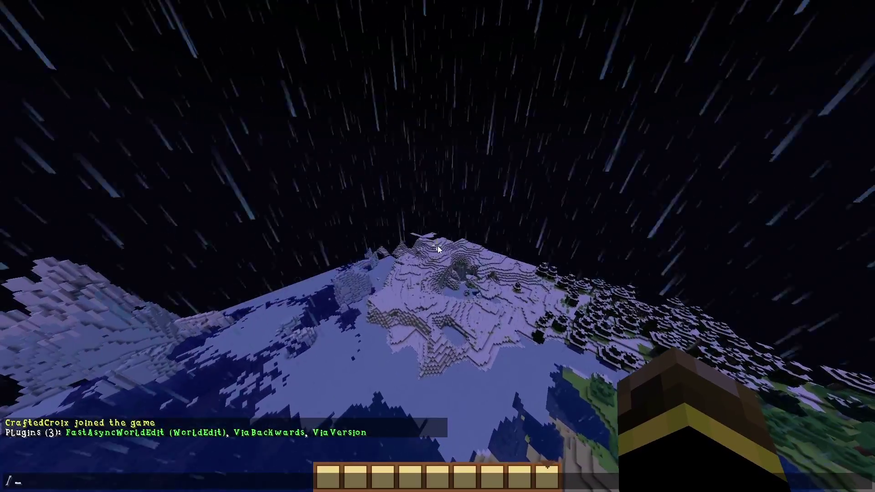
text(op C)
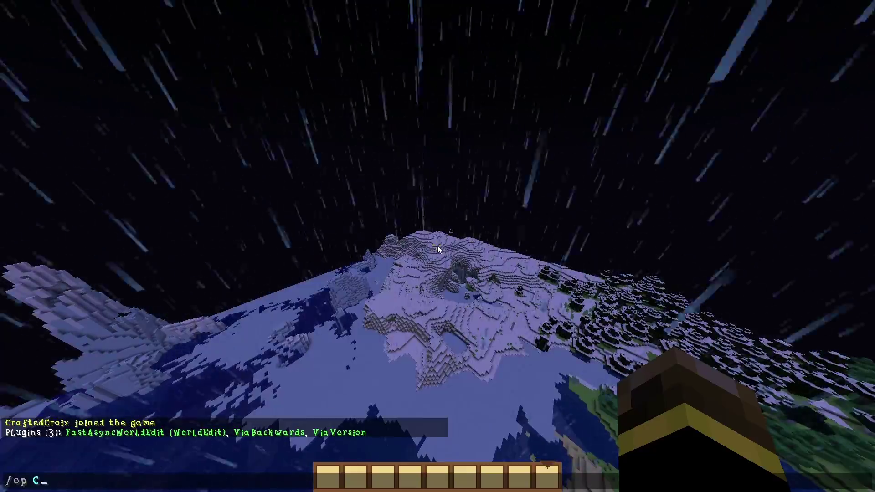
text(raftedCroix)
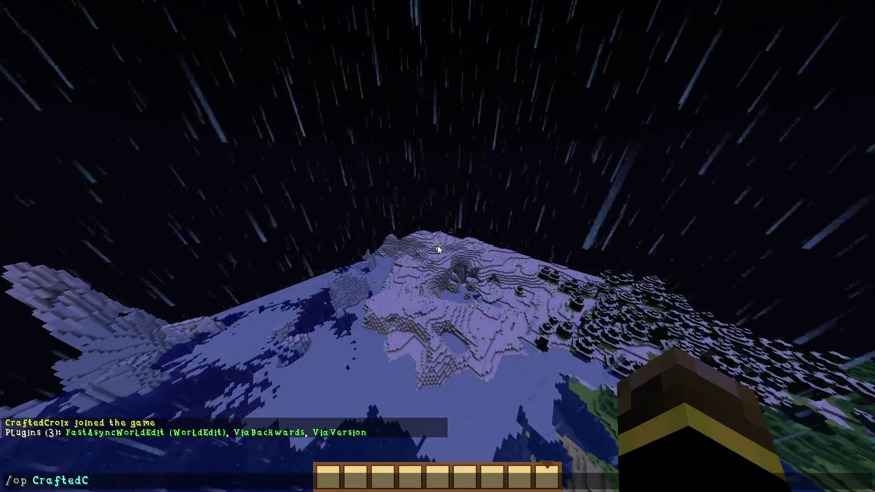
key(Return)
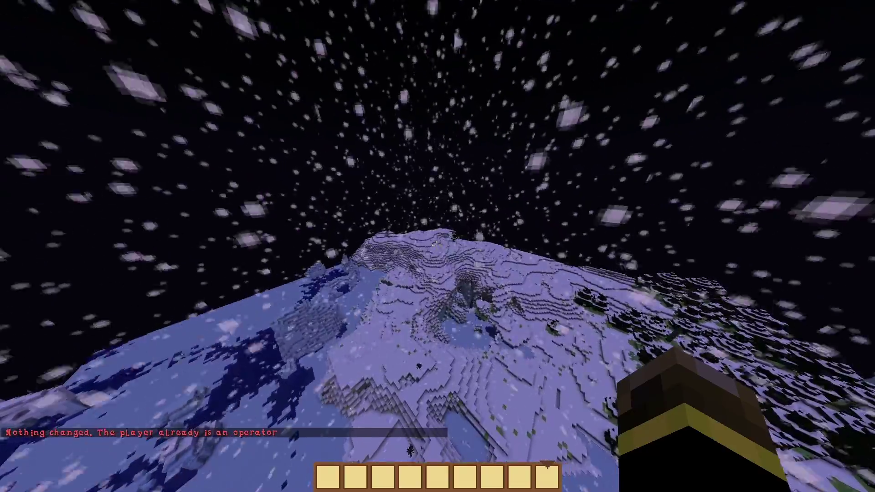
Generate the picture as blocks by running /image with the pasted Imgur PNG link, stripped of its [img] and [/img] tags.
key(slash)
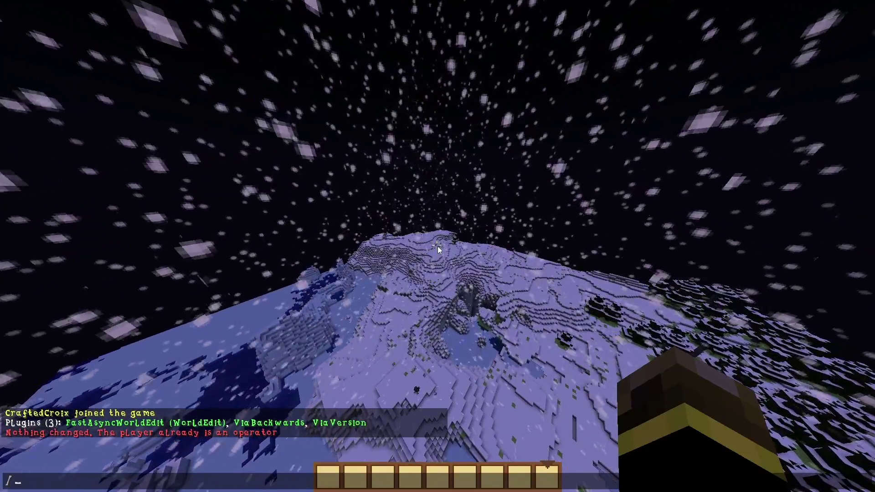
text(image)
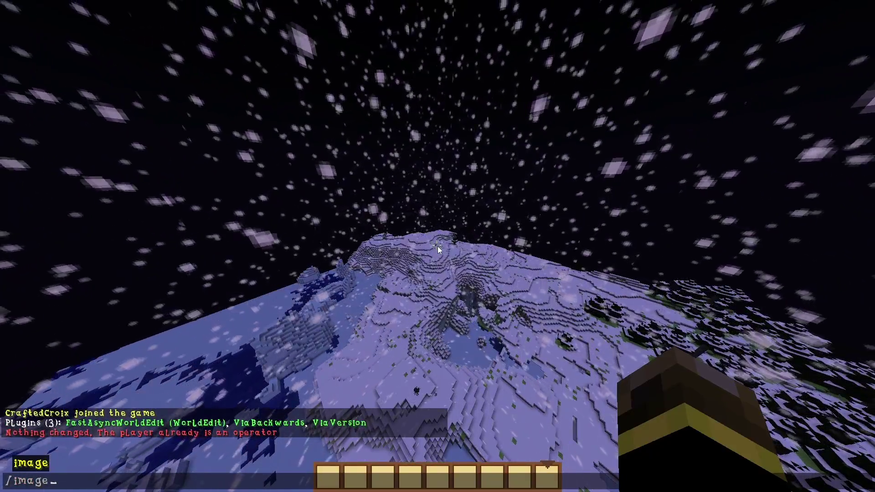
key(ctrl+v)
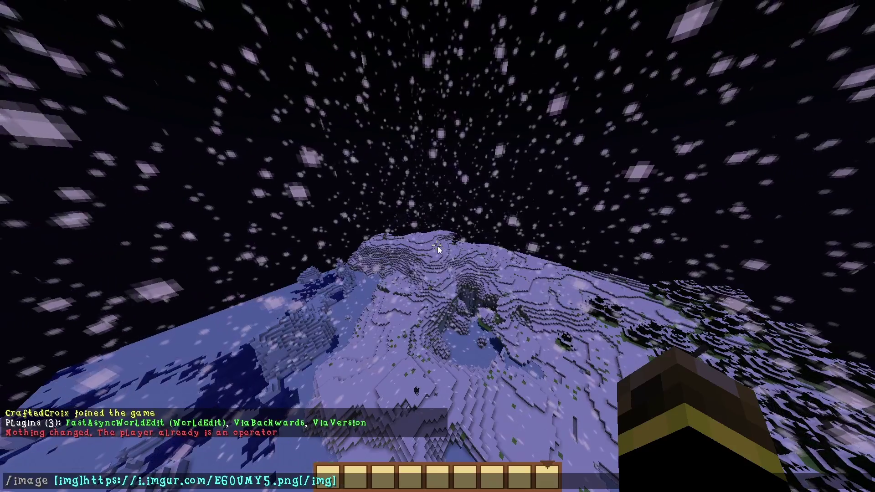
key(BackSpace)
key(BackSpace)
key(BackSpace)
key(BackSpace)
key(BackSpace)
key(BackSpace)
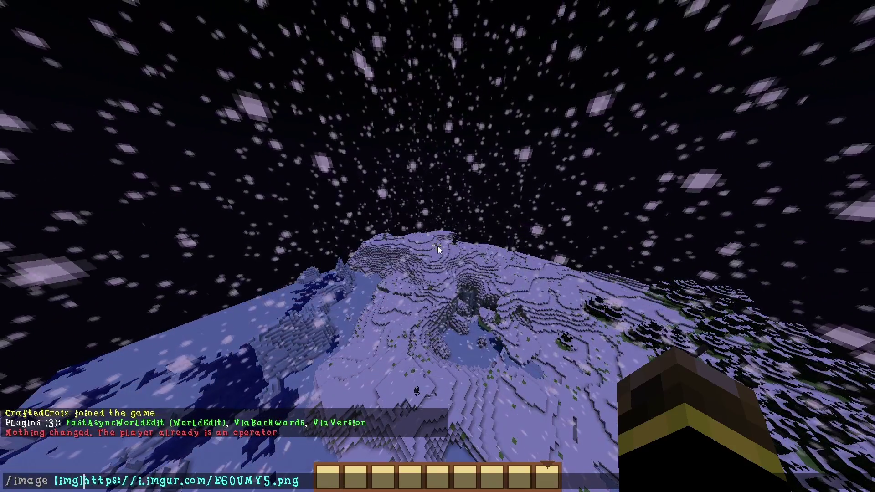
key(BackSpace)
key(BackSpace)
key(BackSpace)
key(BackSpace)
key(BackSpace)
key(Return)
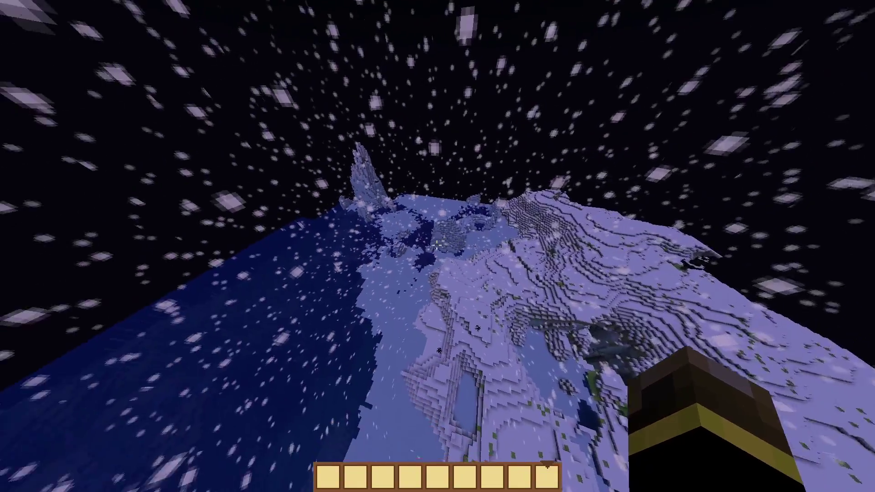
Fly over the generated block picture and set the weather to clear with /weather clear.
key(s)
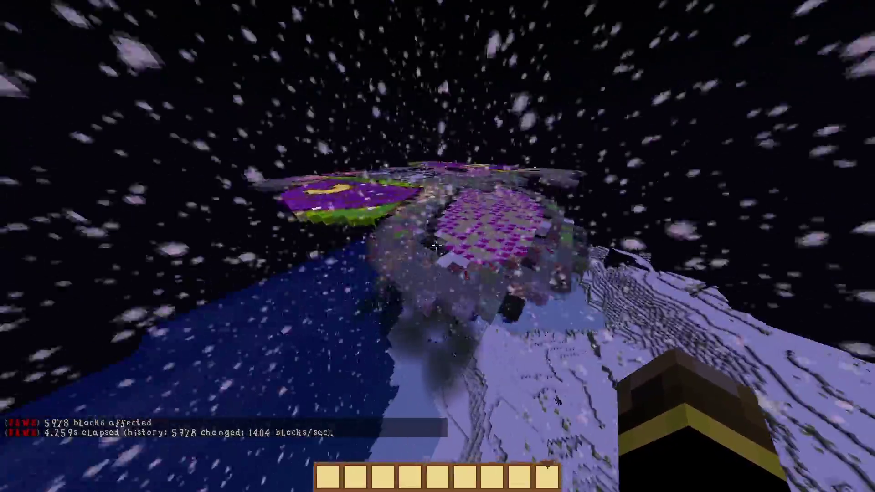
key(w)
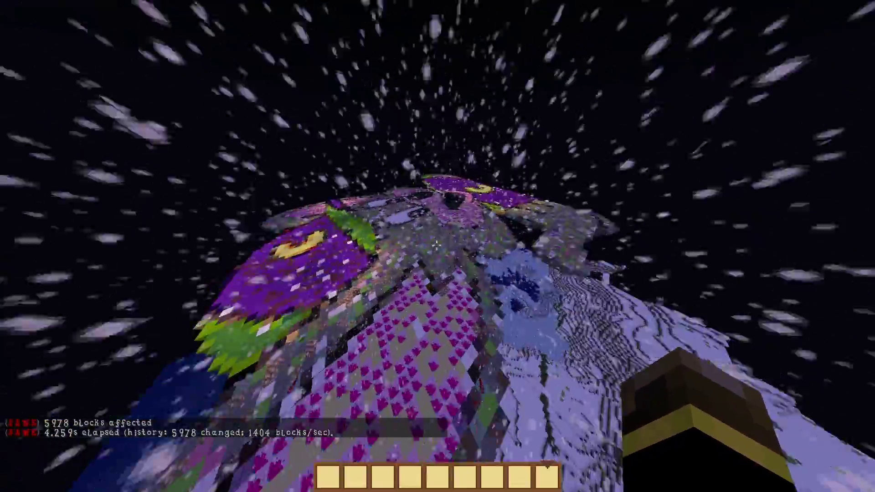
key(w)
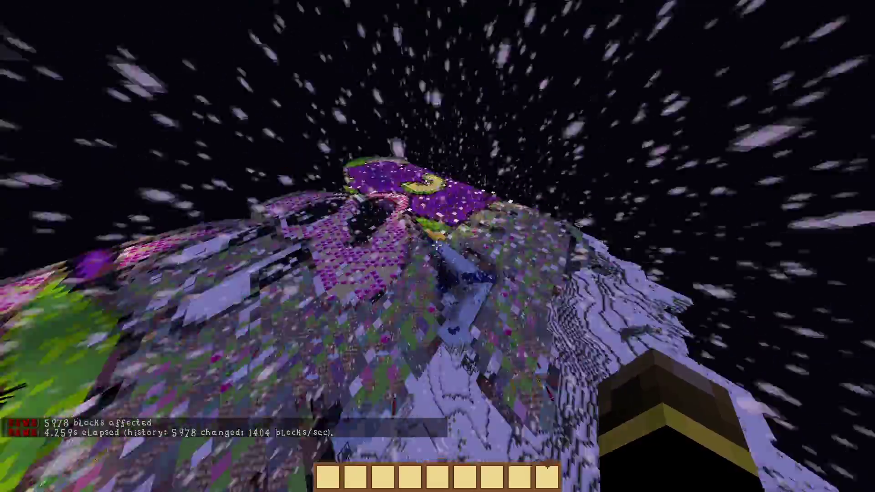
key(c)
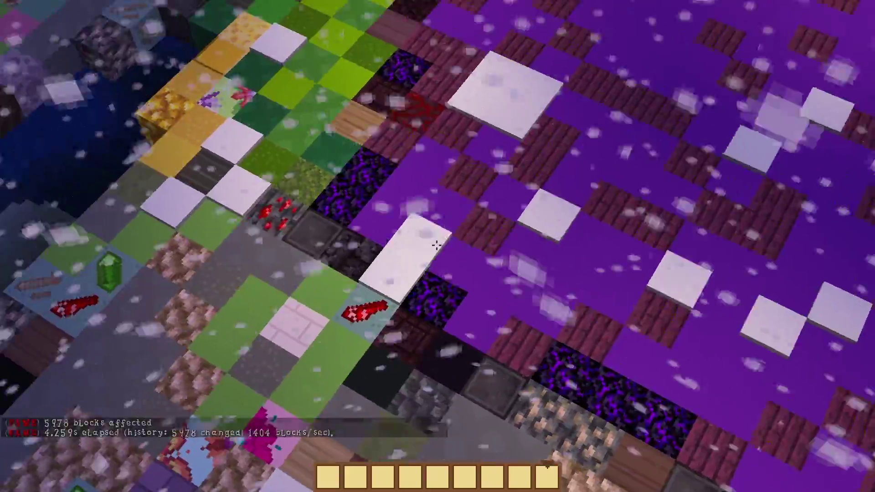
key(w)
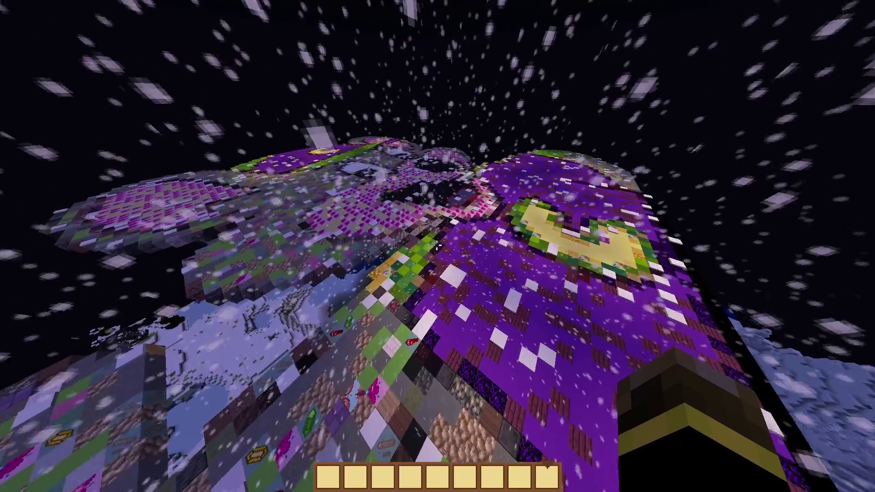
text(/waather clear)
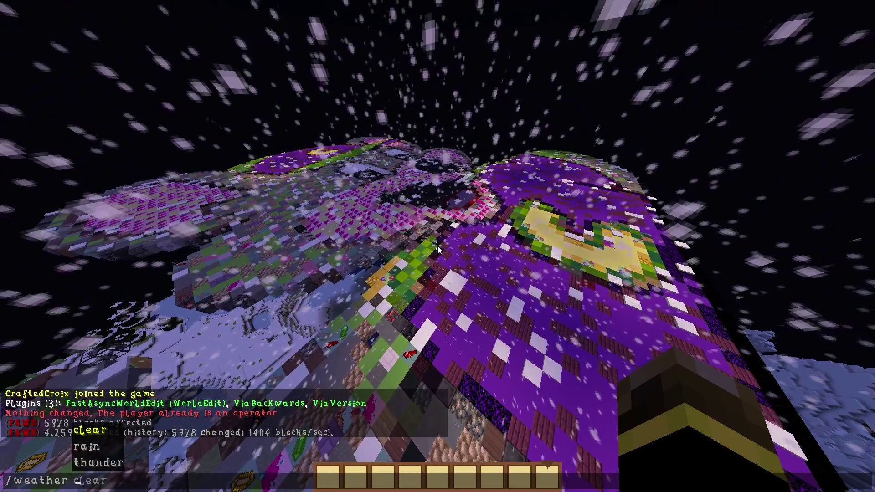
key(Return)
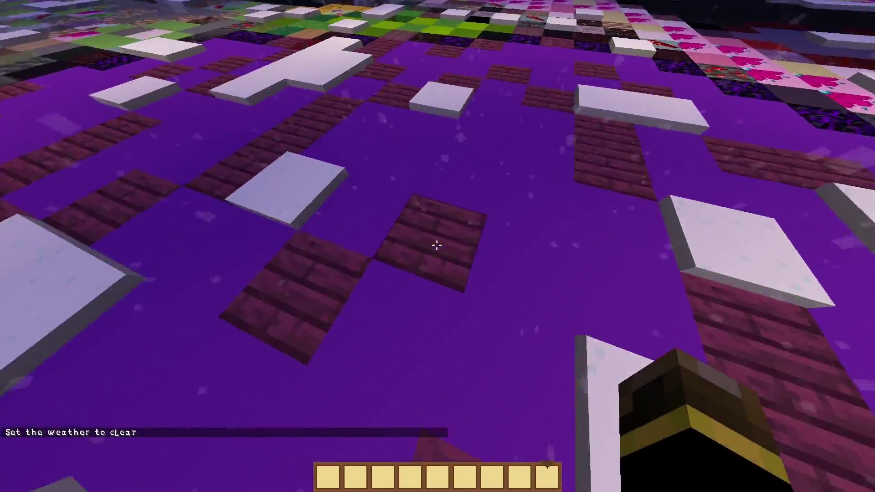
Pick the crimson planks block from the purple area and examine the whole block picture from several angles, including third-person view.
middle_click(436, 245)
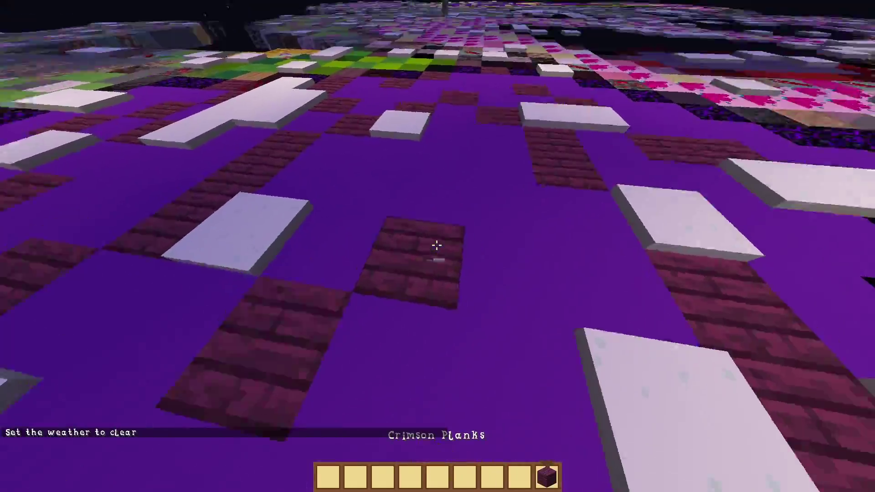
key(space)
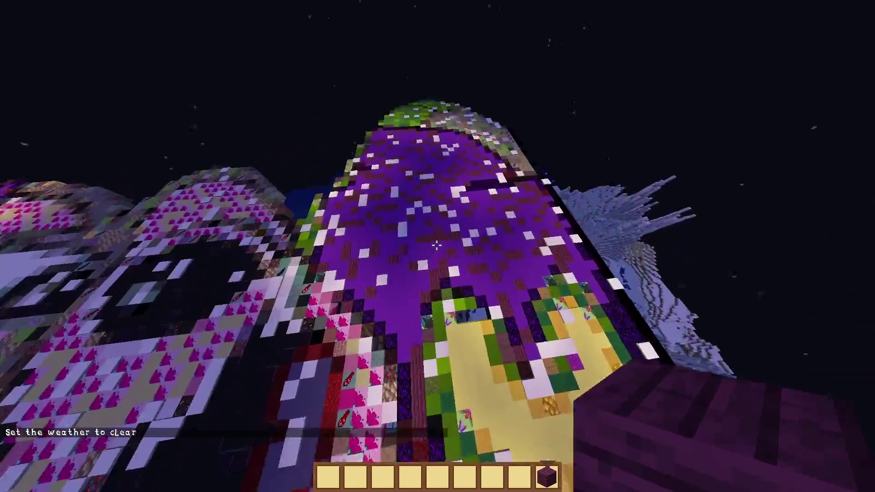
key(d)
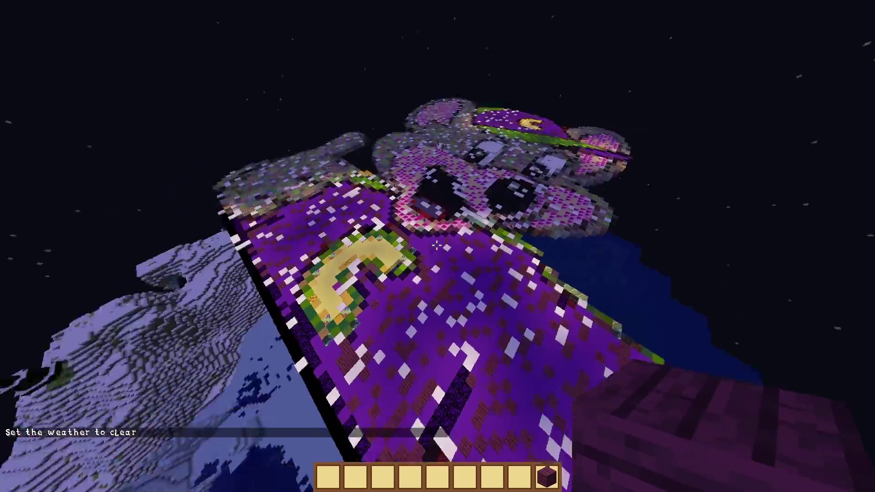
key(w)
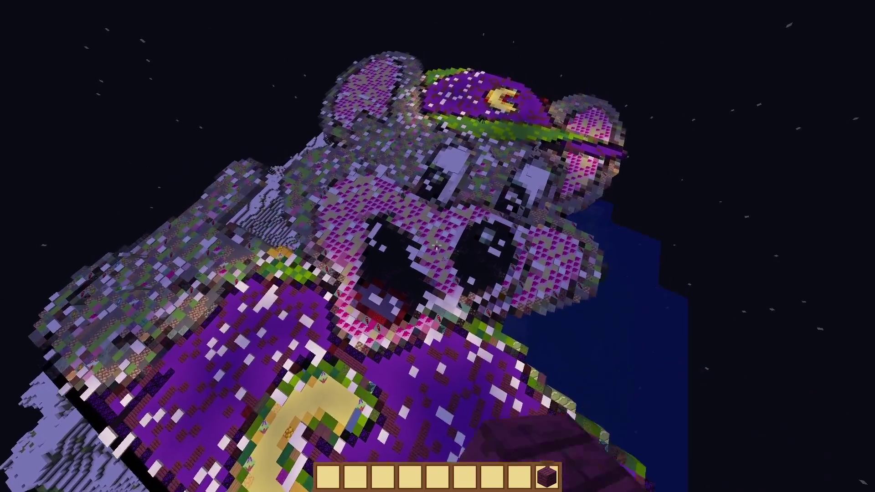
key(w)
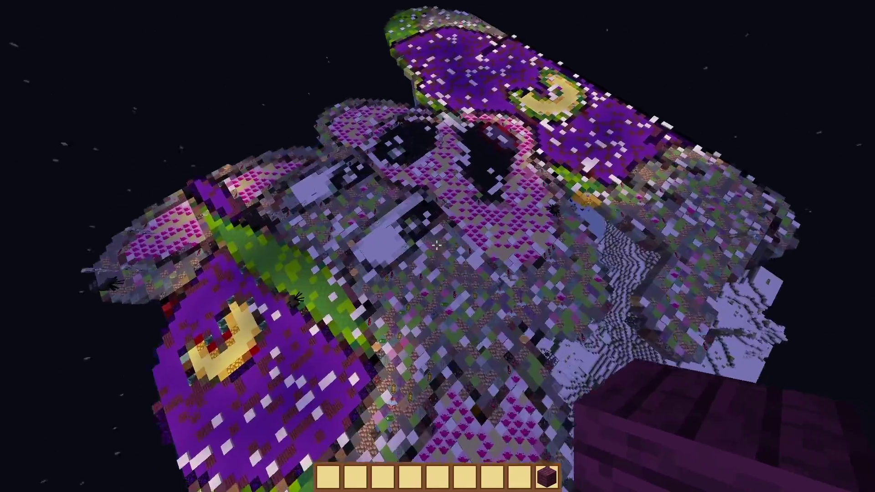
key(shift)
key(w)
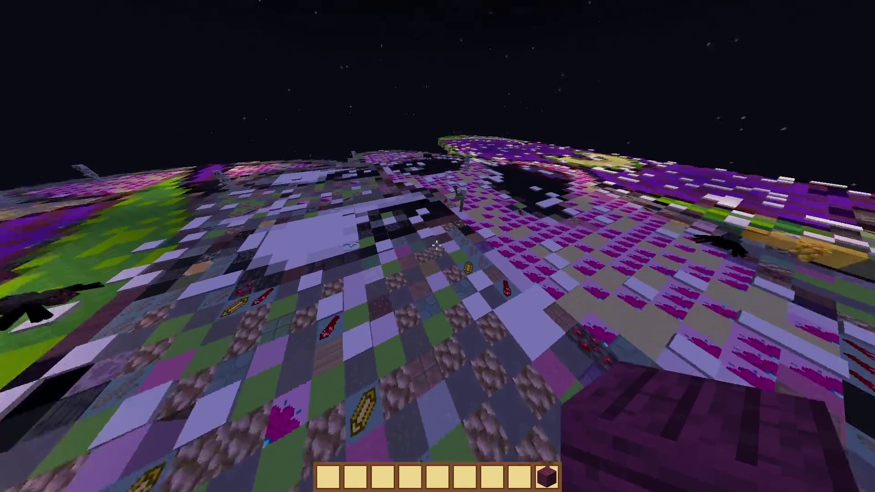
key(w)
key(1)
key(F5)
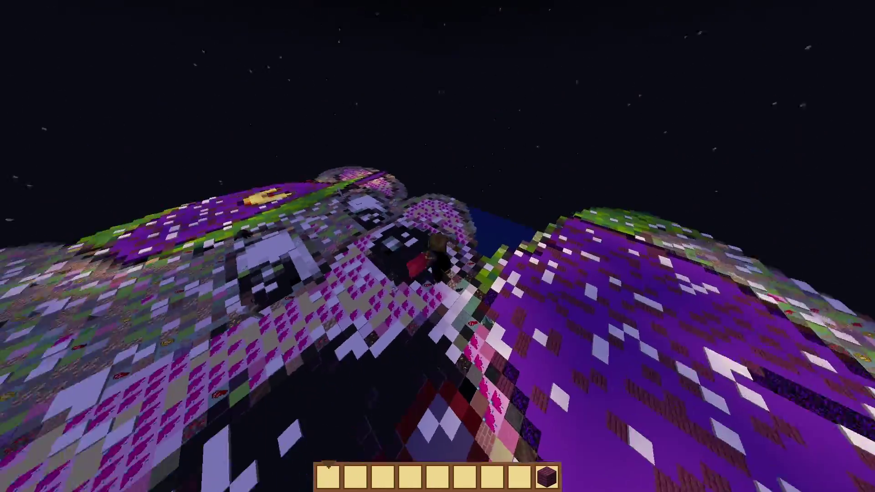
key(F5)
key(F5)
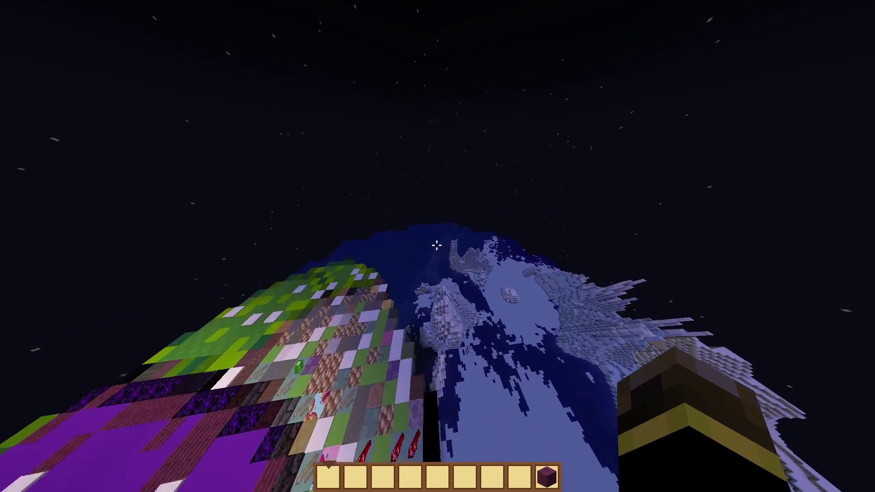
Define a WorldEdit selection around the block picture, setting //pos1 beyond its shirt-side corner and //pos2 beyond the opposite ear-side corner.
key(s)
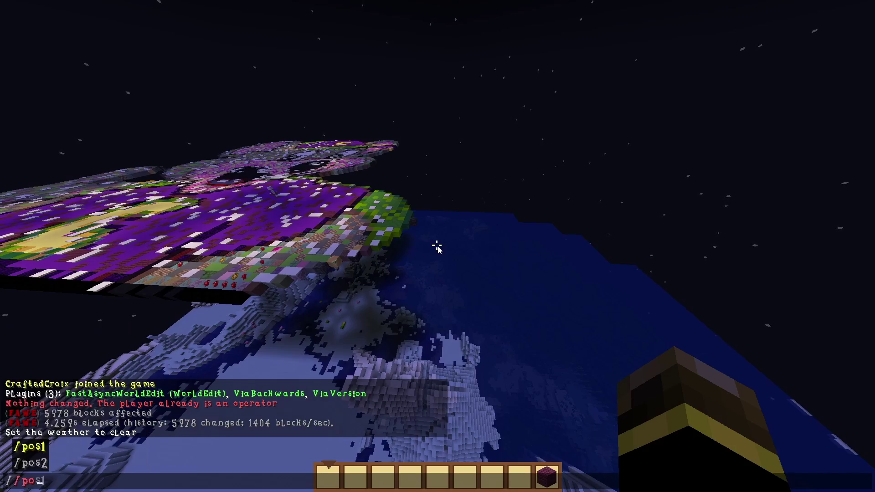
key(s)
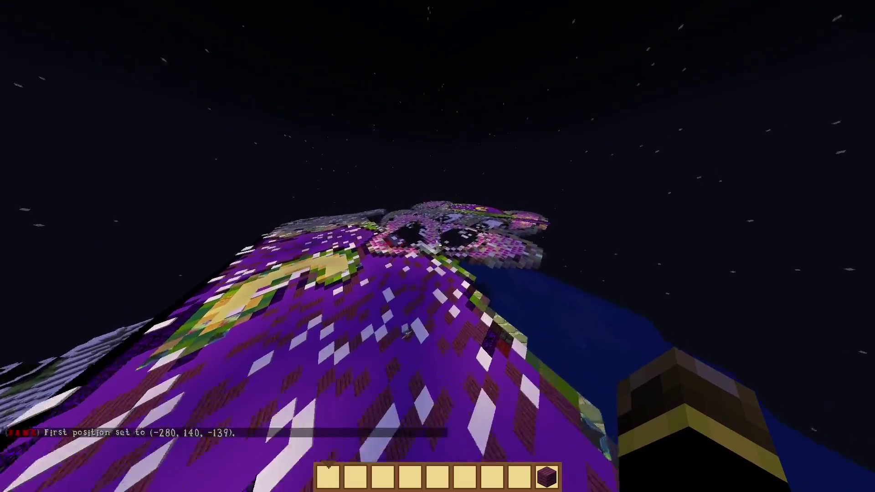
key(w)
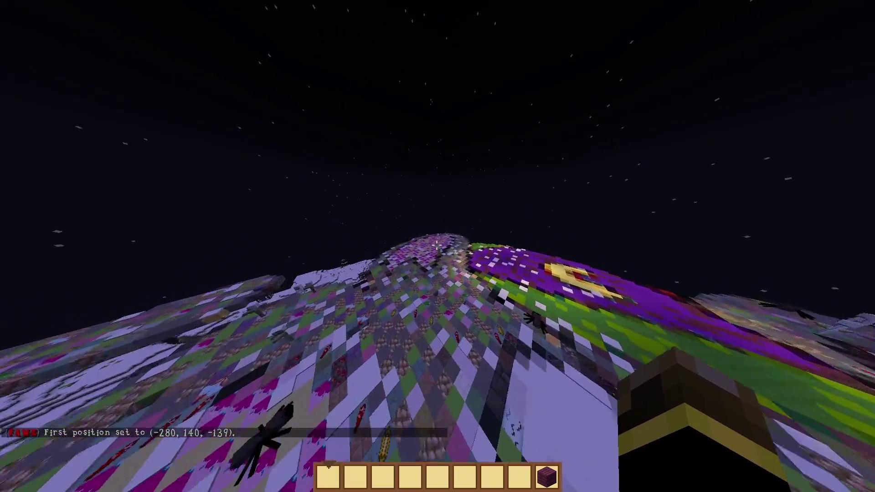
key(w)
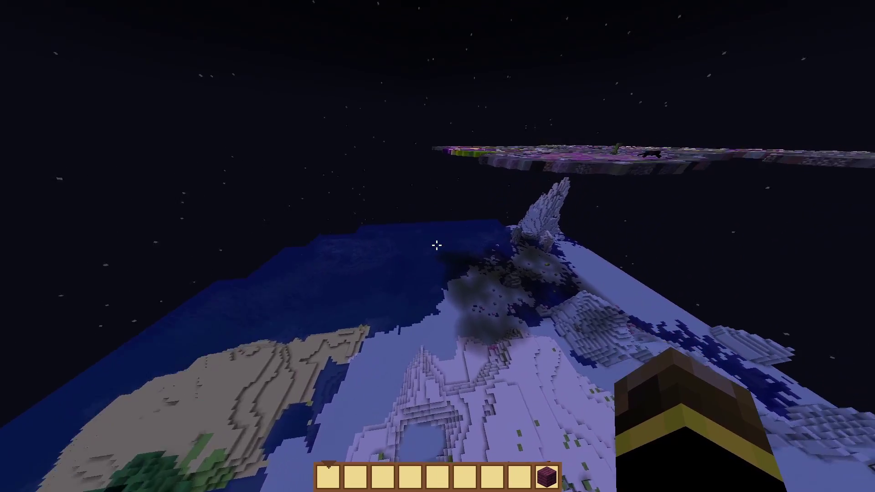
text(//pos2)
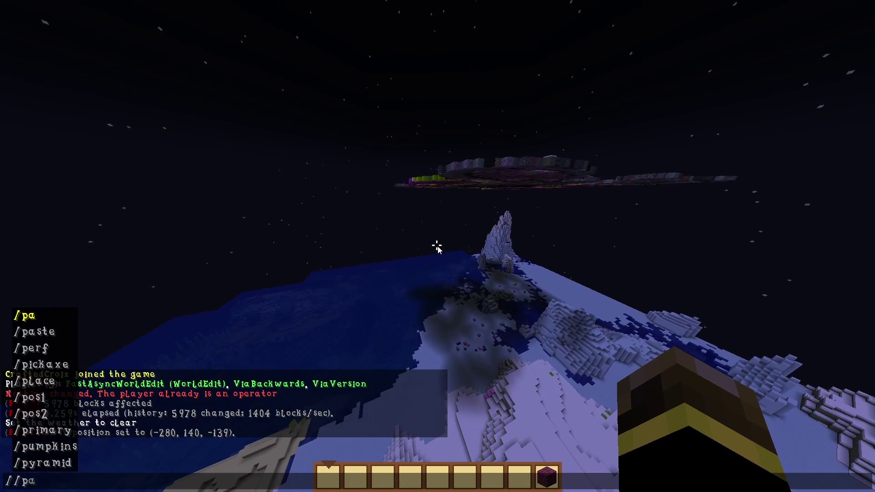
key(Return)
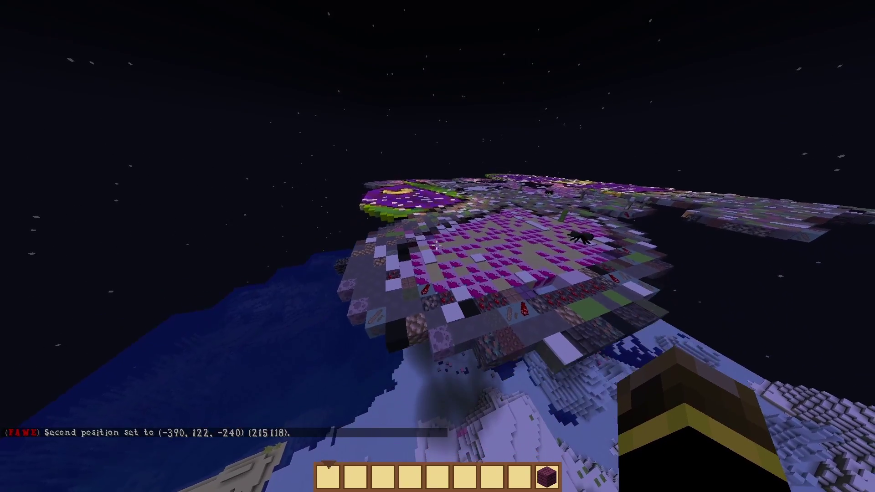
Remove the selected block picture from the world and store it in the clipboard with //cut.
text(//c)
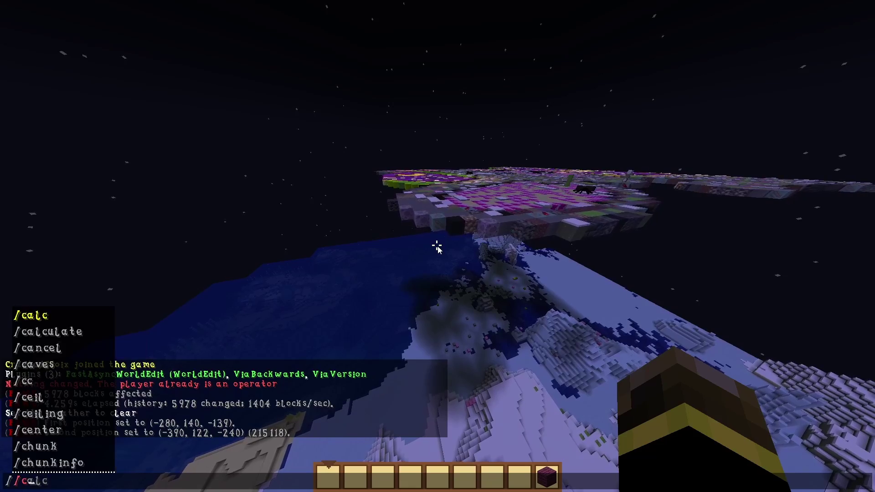
text(ut)
key(Return)
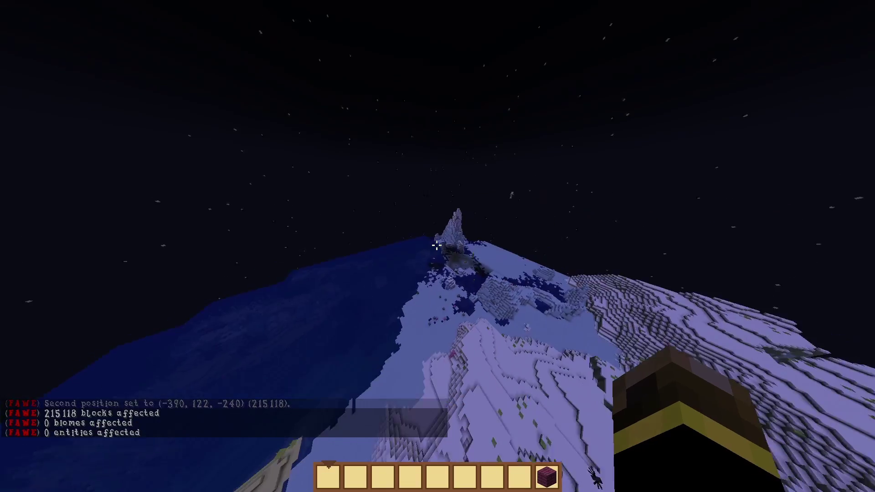
key(c)
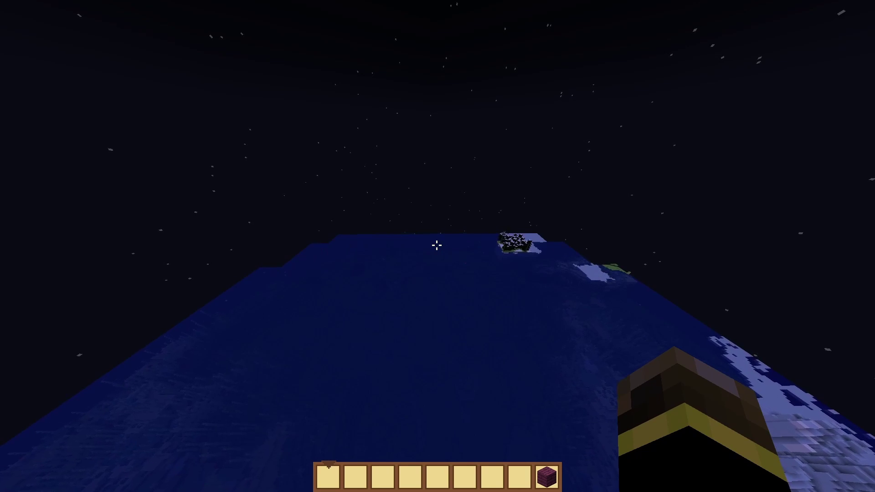
Turn the clipboard copy upright with //rotate, leaving the first angle at 0, and place it over the water with //paste.
key(slash)
text(/roc)
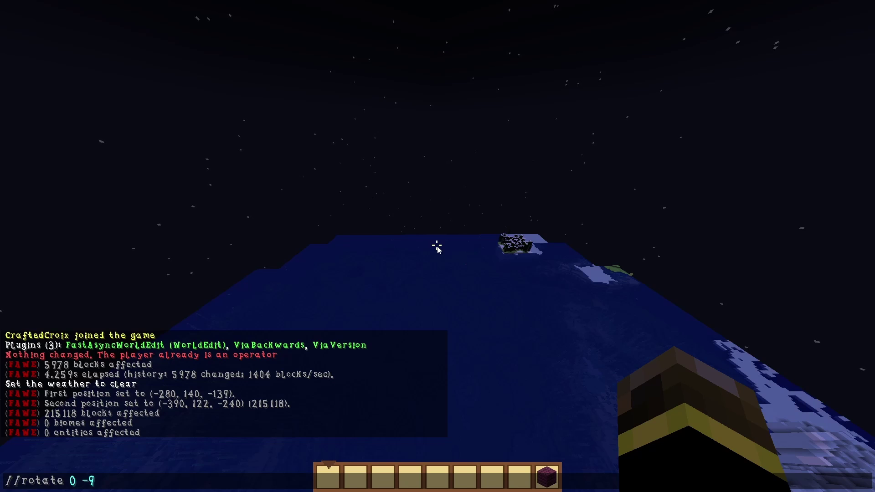
key(Return)
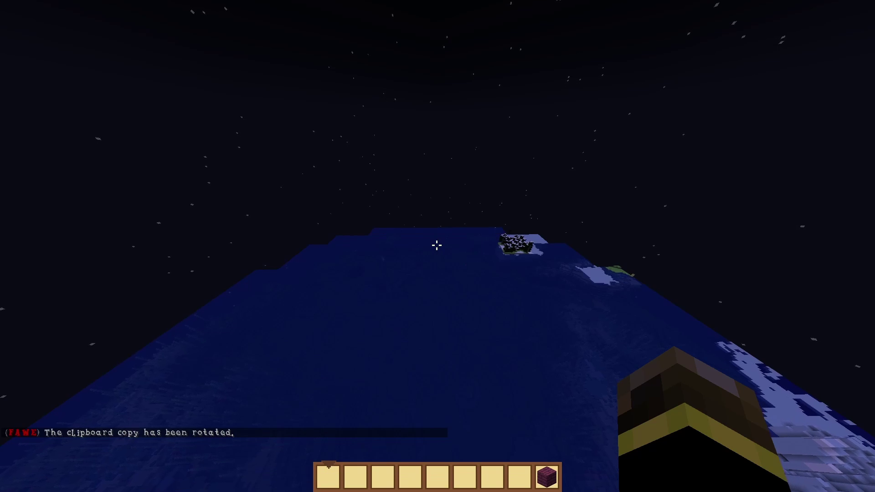
key(slash)
text(/paste)
key(Return)
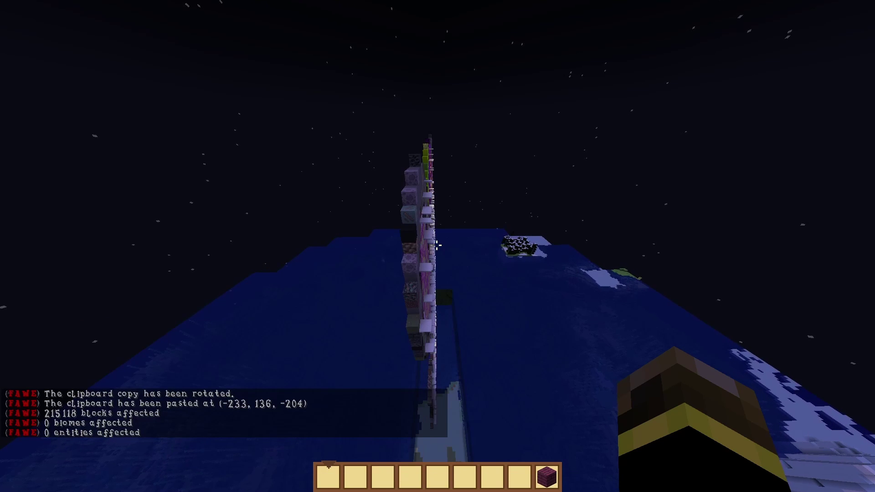
Fly around the upright block picture and examine its front, its top edge and its full height from a distance.
key(s)
key(d)
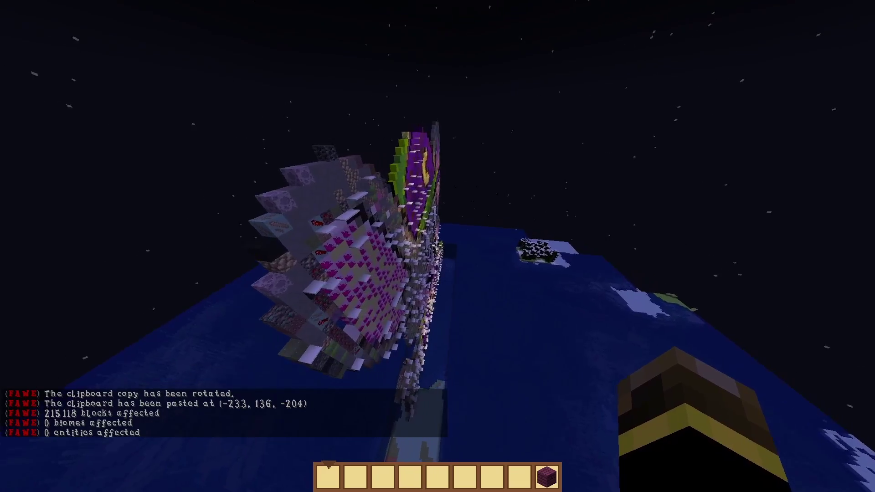
key(c)
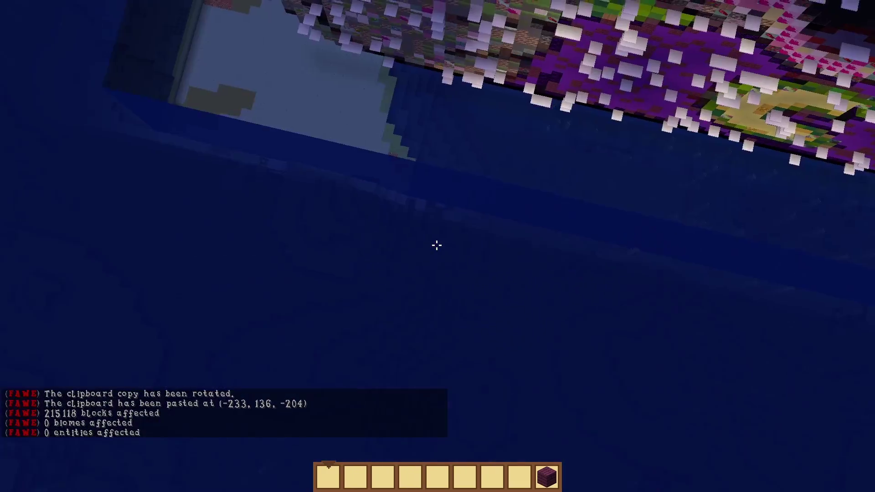
key(space)
key(s)
key(w)
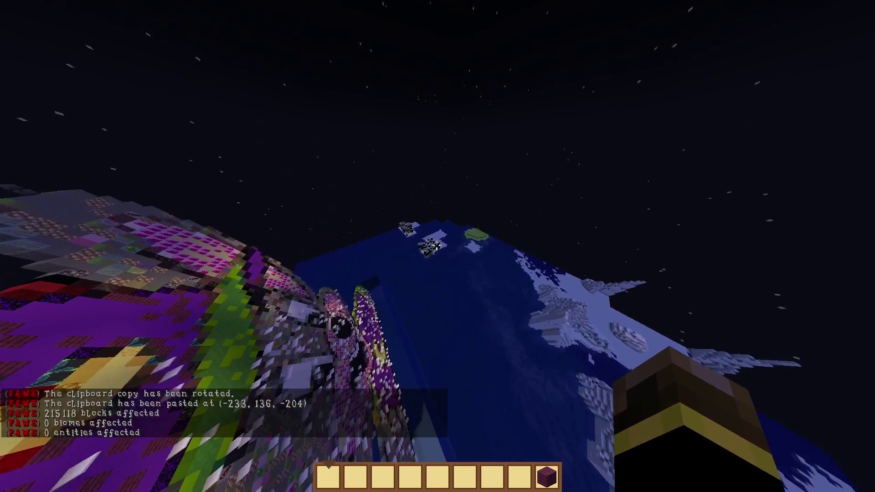
key(s)
key(c)
Place another copy of the rotated clipboard picture from the new, higher position with //paste.
key(s)
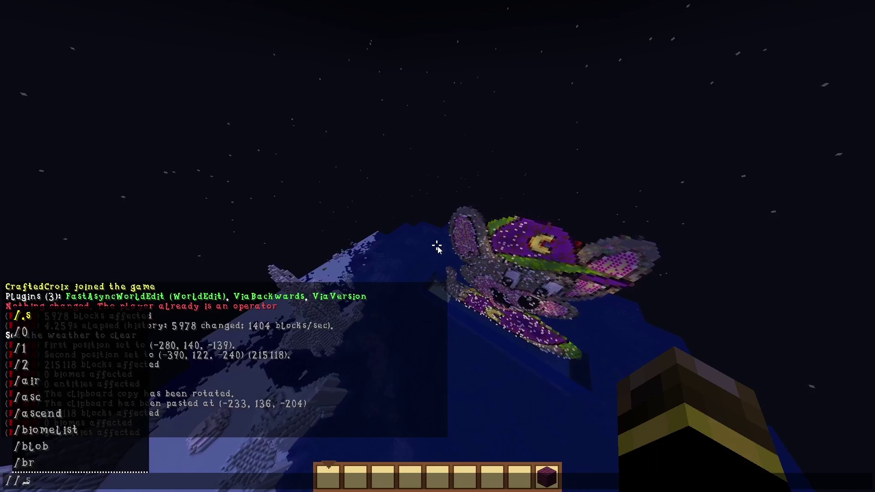
text(paste)
key(Return)
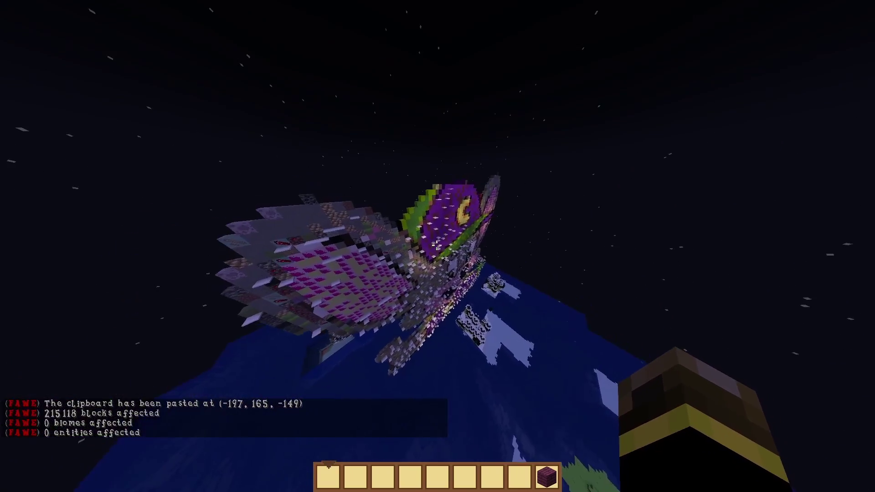
Clear the white snow layers off the front of the newly pasted picture with a WorldEdit replace command.
key(w)
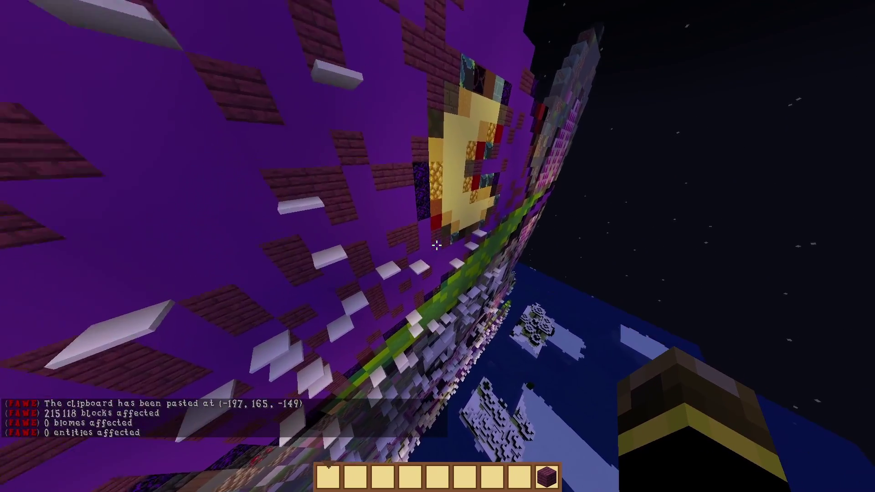
text(//repl)
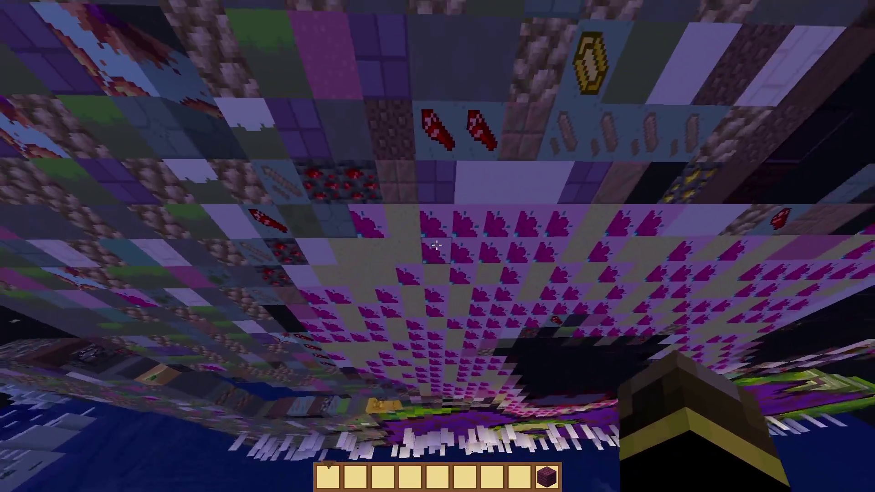
Sample the muzzle's pink glazed terracotta and smooth sandstone, and swap the terracotta for the sandstone with //replacenear 60 pink_glazed_terracotta smooth_sandstone.
middle_click(437, 246)
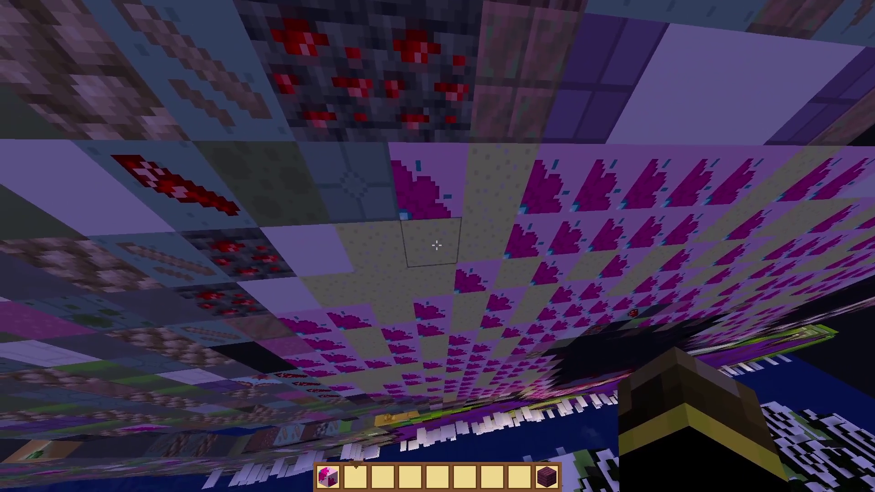
middle_click(436, 246)
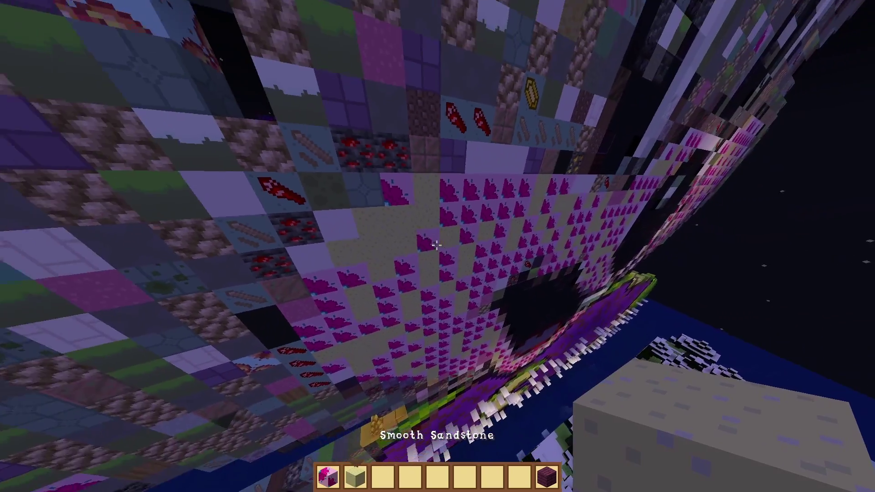
key(slash)
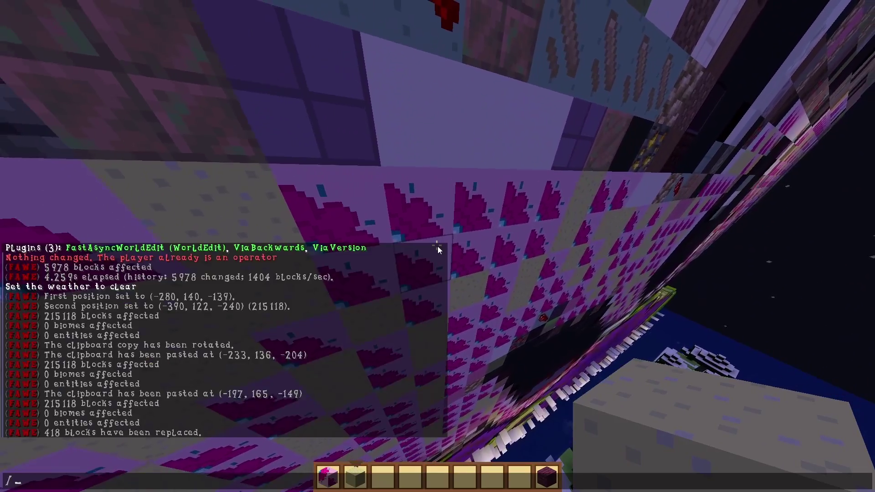
text(/.s)
key(BackSpace)
key(BackSpace)
text(replacenear)
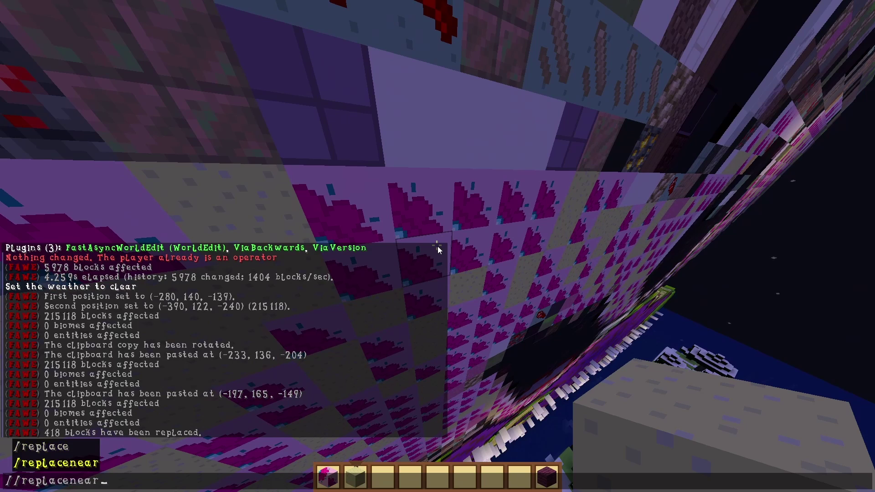
text( 60 !)
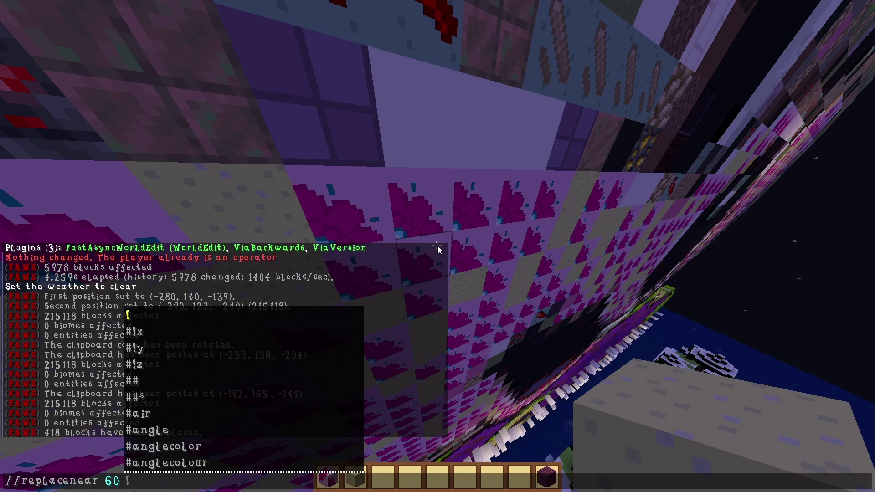
key(BackSpace)
text(pink_)
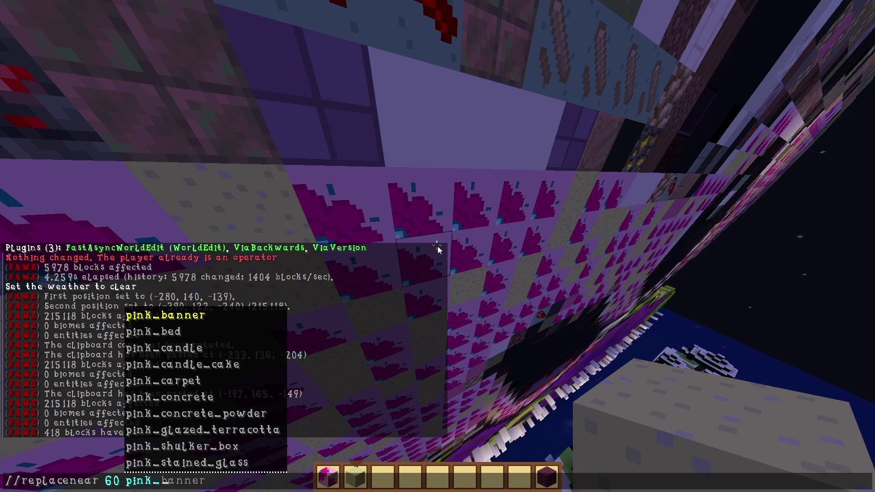
text(glazed_terracotta)
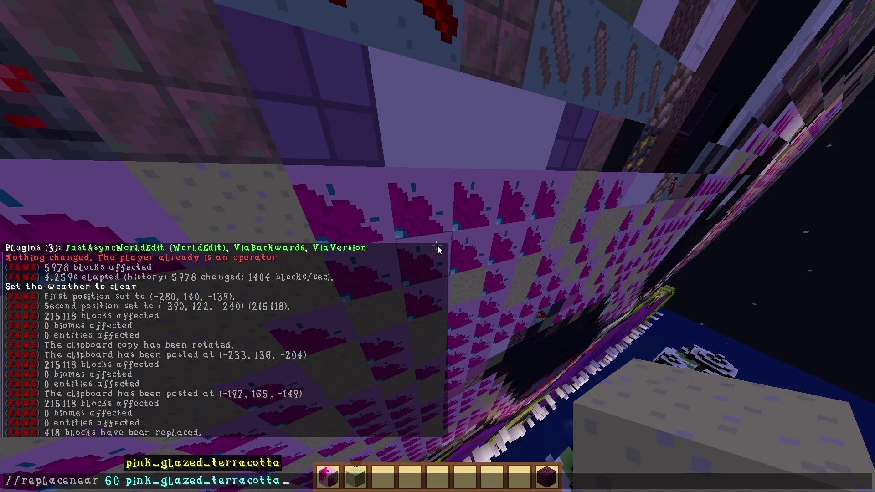
text( smoo)
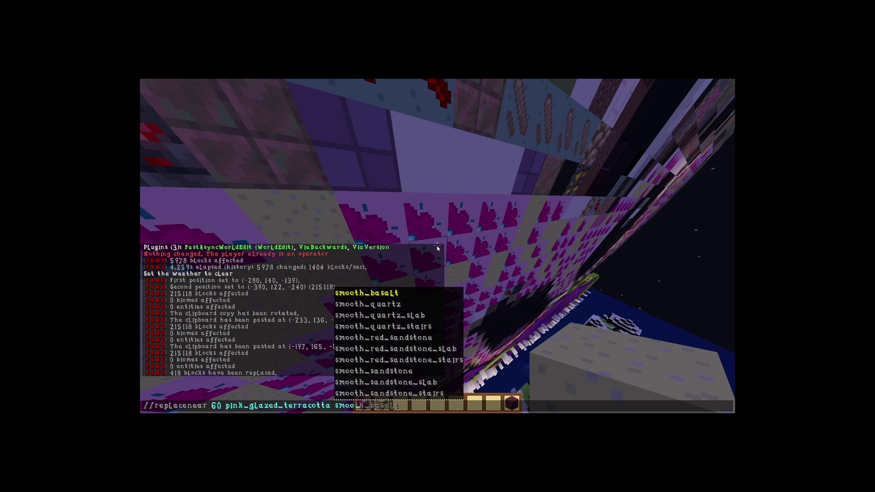
text(sandstone)
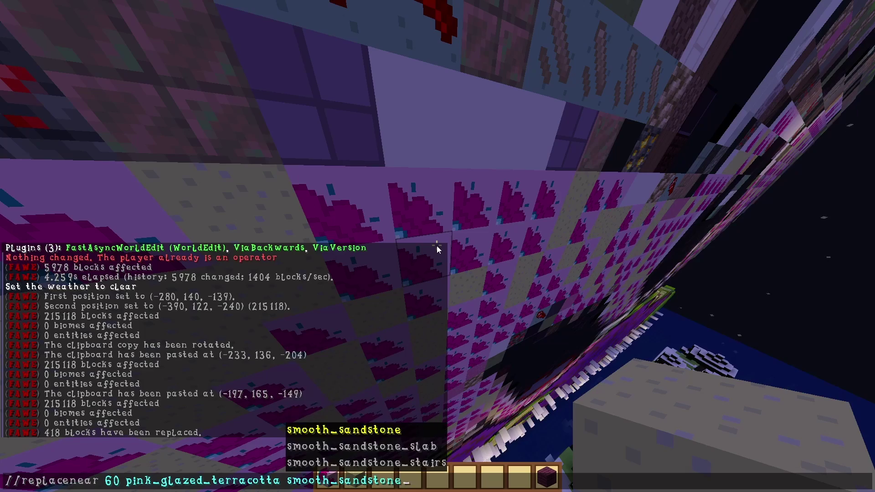
key(Return)
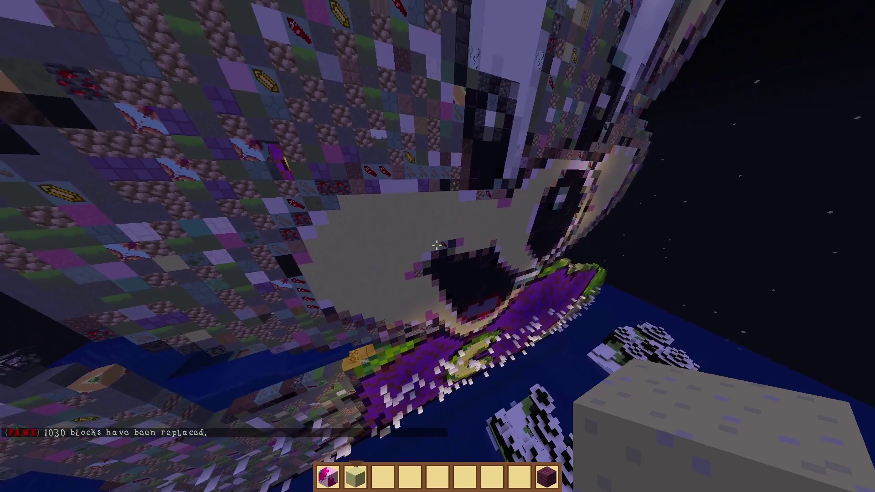
key(s)
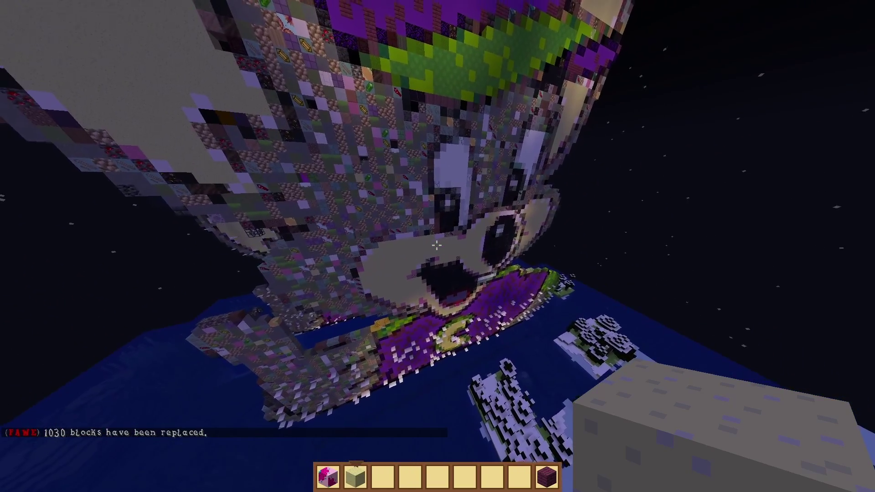
key(d)
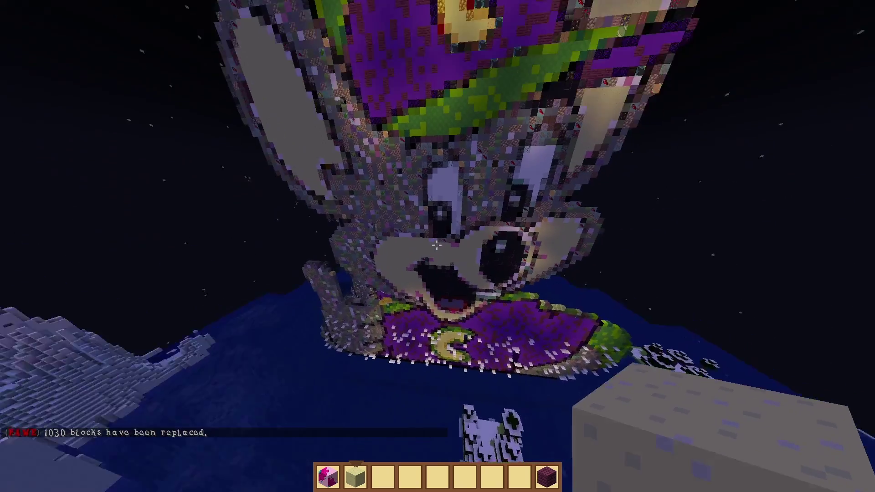